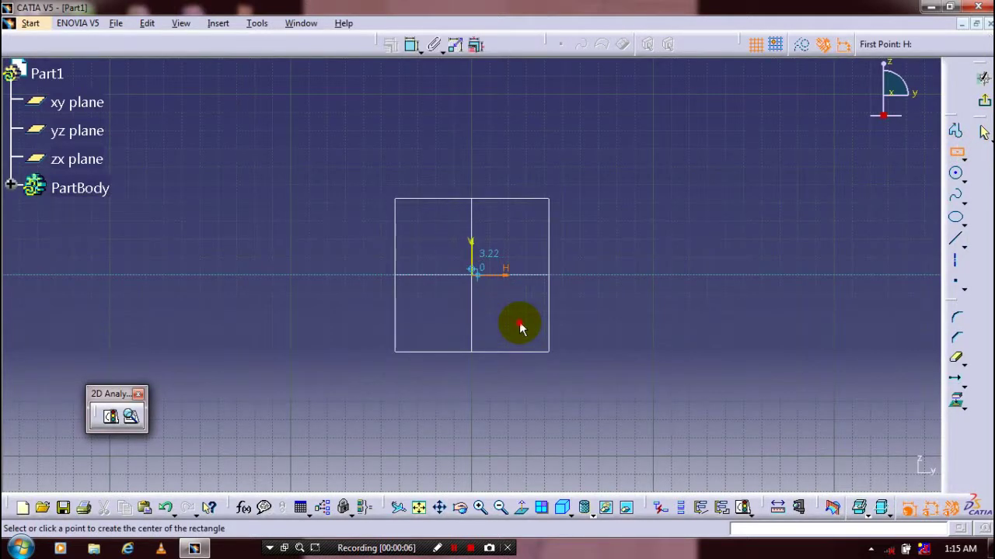
Sketch a rectangle about 52 wide centred on the origin in the yz plane and dimension its height as 30.
{"action": "left_click", "coordinate": [521, 326]}
{"action": "left_click", "coordinate": [412, 50]}
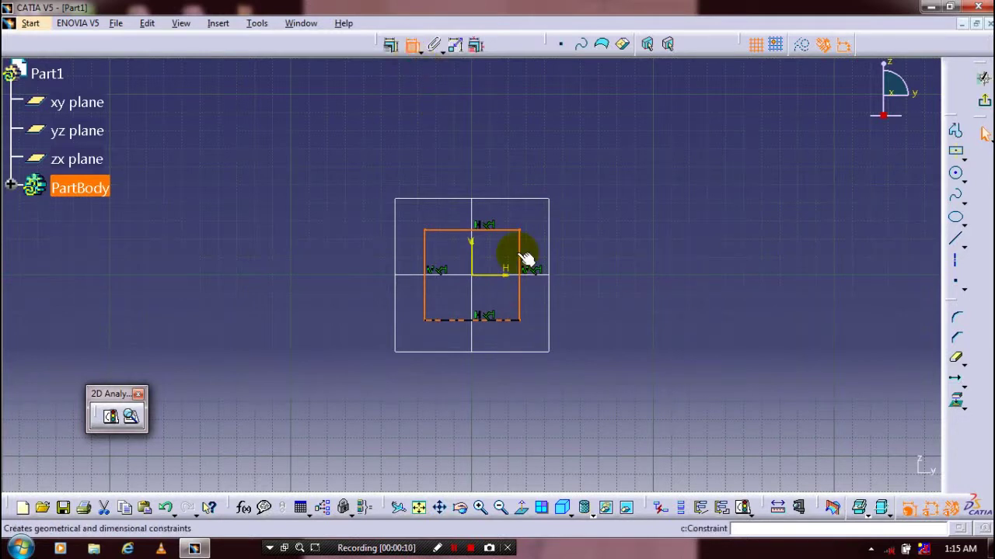
{"action": "left_click", "coordinate": [519, 255]}
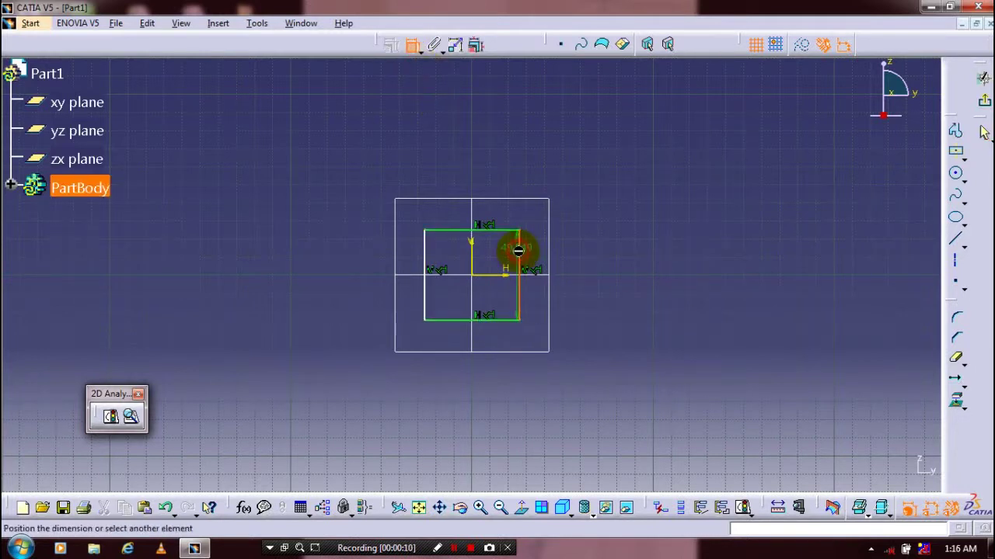
{"action": "left_click", "coordinate": [580, 264]}
{"action": "double_click", "coordinate": [584, 264]}
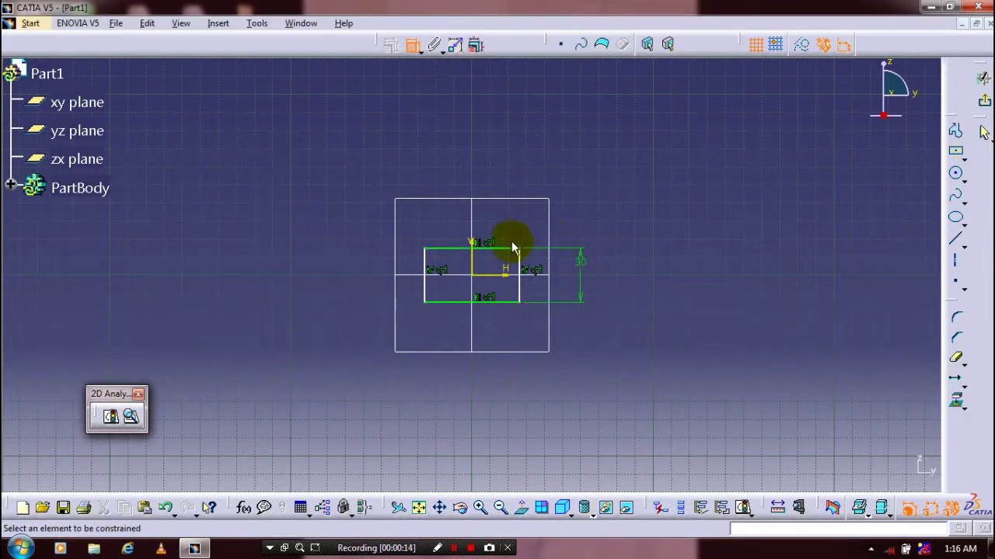
Dimension the rectangle's upper edge and set its width to 20.
{"action": "left_click", "coordinate": [504, 247]}
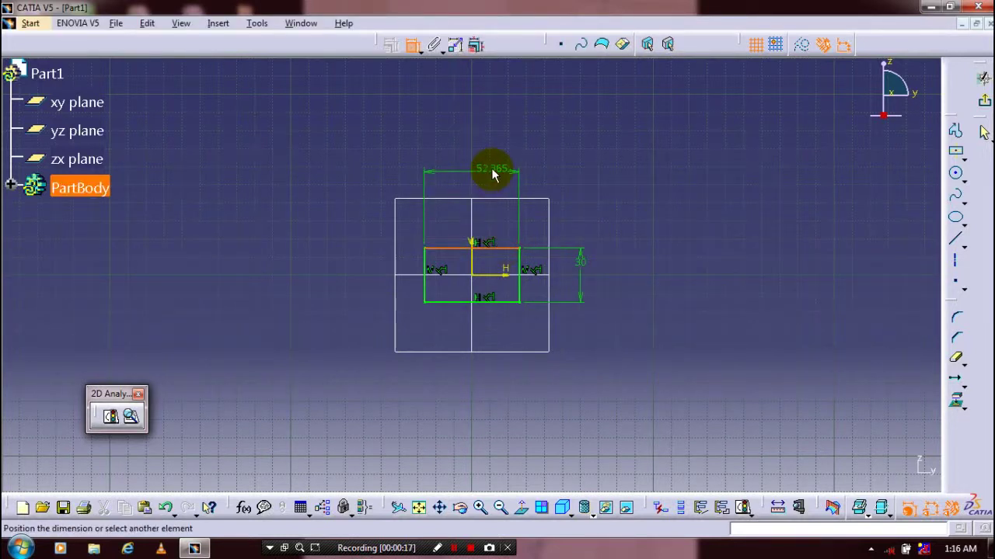
{"action": "double_click", "coordinate": [492, 174]}
{"action": "type", "text": "20"}
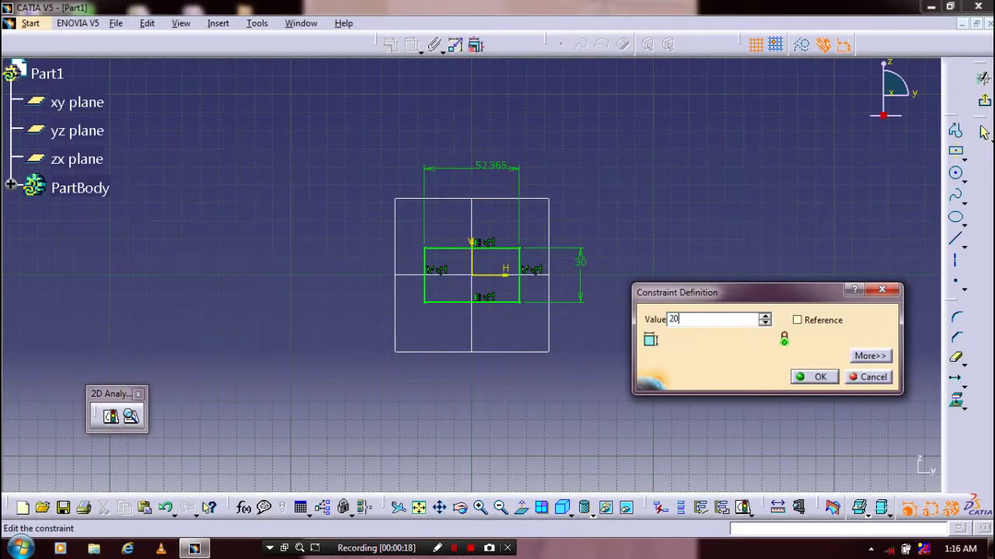
{"action": "key", "text": "Return"}
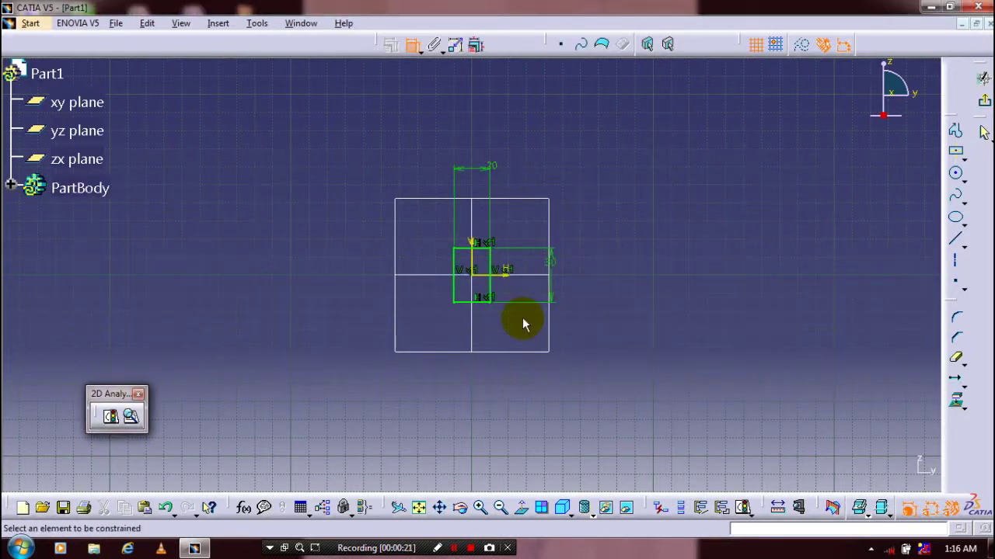
Draw a vertical profile line through the origin from the midpoint of the rectangle's upper edge to the midpoint of its lower edge.
{"action": "middle_click_drag", "start_coordinate": [522, 317], "coordinate": [533, 222]}
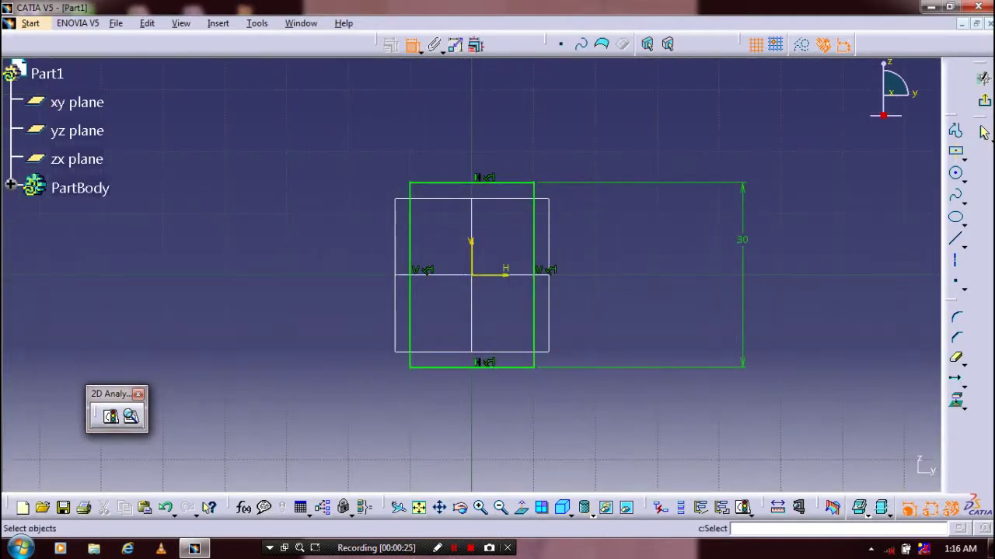
{"action": "left_click", "coordinate": [956, 134]}
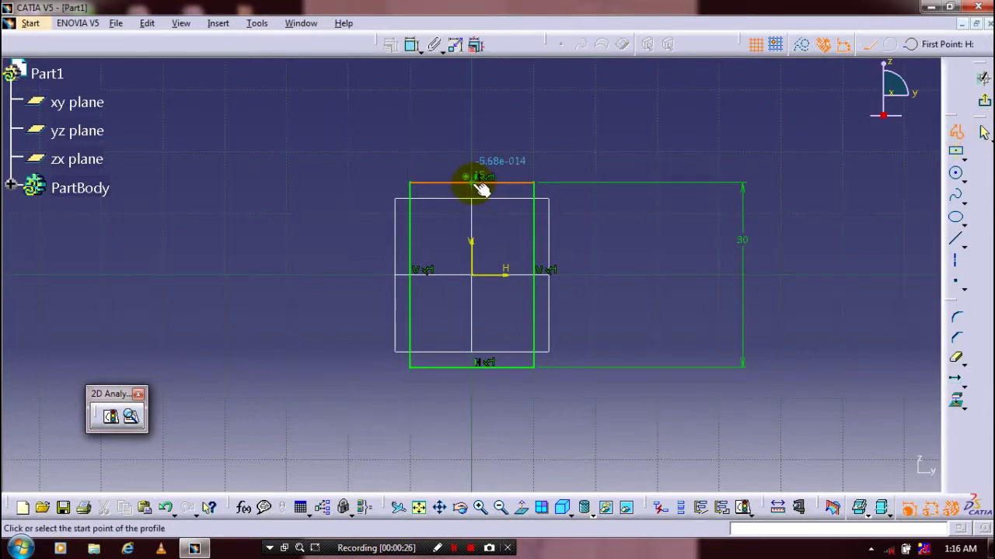
{"action": "left_click", "coordinate": [473, 185]}
{"action": "left_click", "coordinate": [474, 367]}
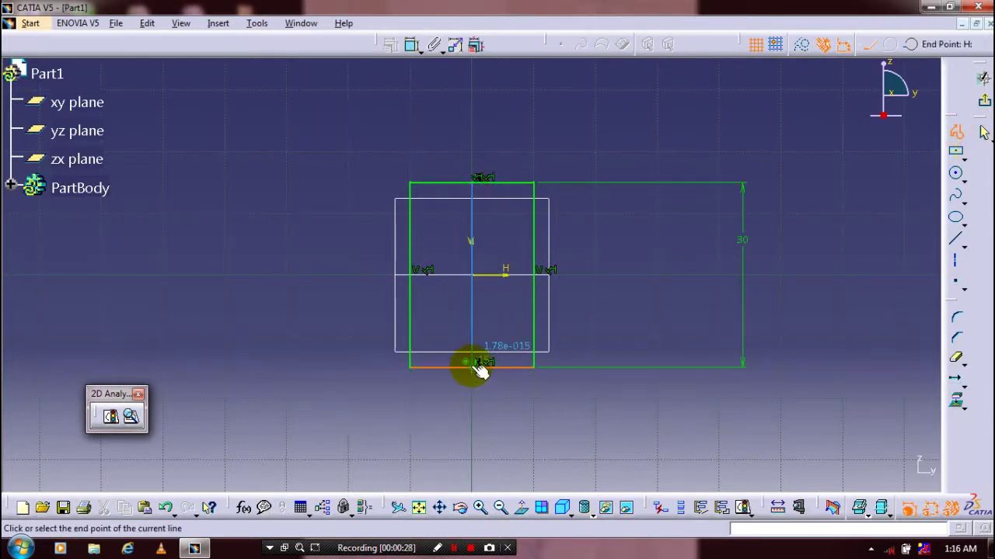
{"action": "left_click", "coordinate": [474, 366]}
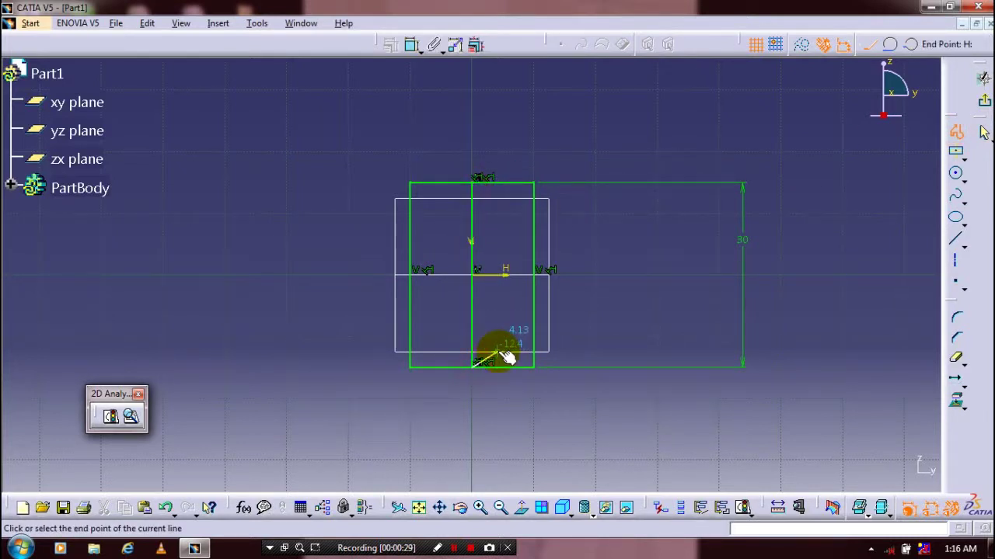
{"action": "key", "text": "Escape"}
{"action": "left_click", "coordinate": [821, 295]}
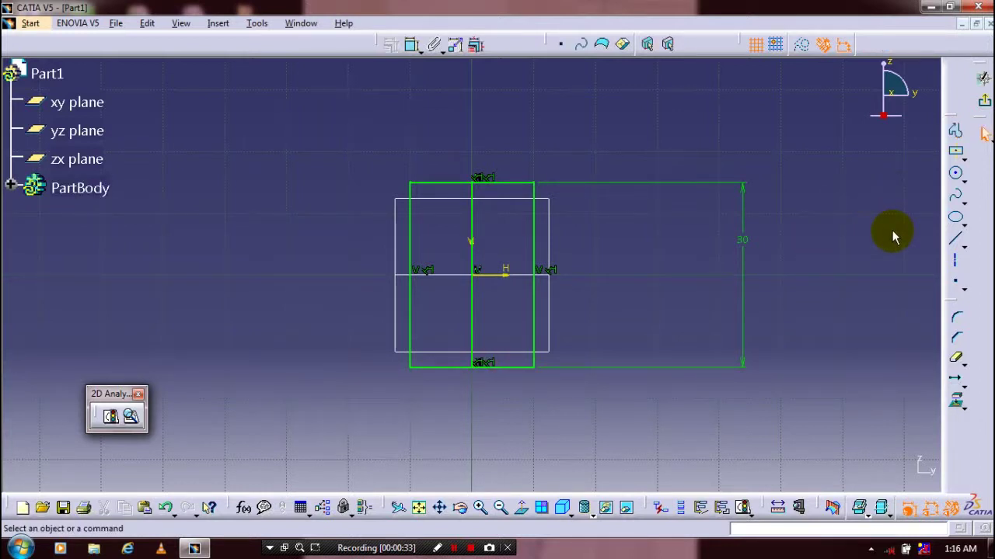
Quick Trim away the half of the rectangle left of the centre line, accepting the constraint changes.
{"action": "left_click", "coordinate": [958, 359]}
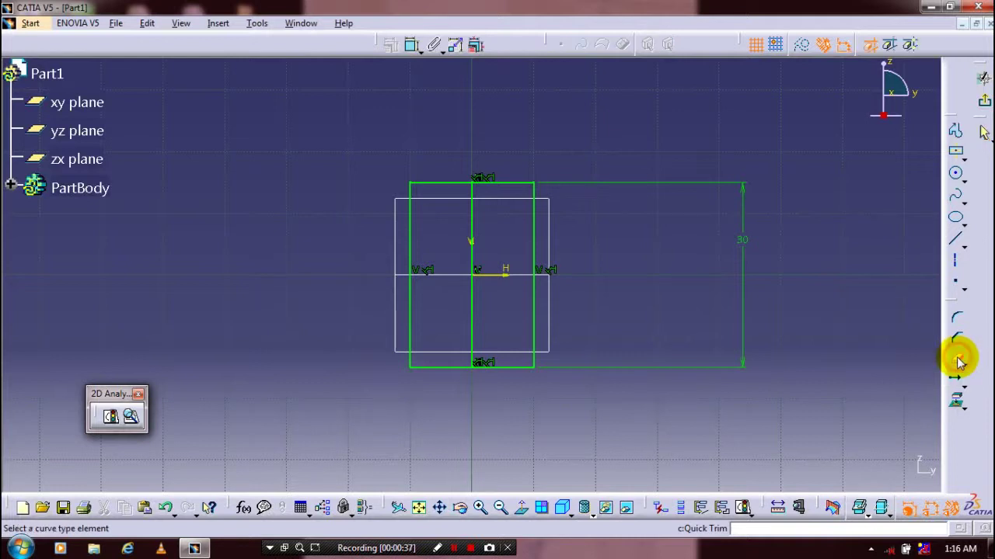
{"action": "left_click", "coordinate": [431, 188]}
{"action": "left_click", "coordinate": [521, 308]}
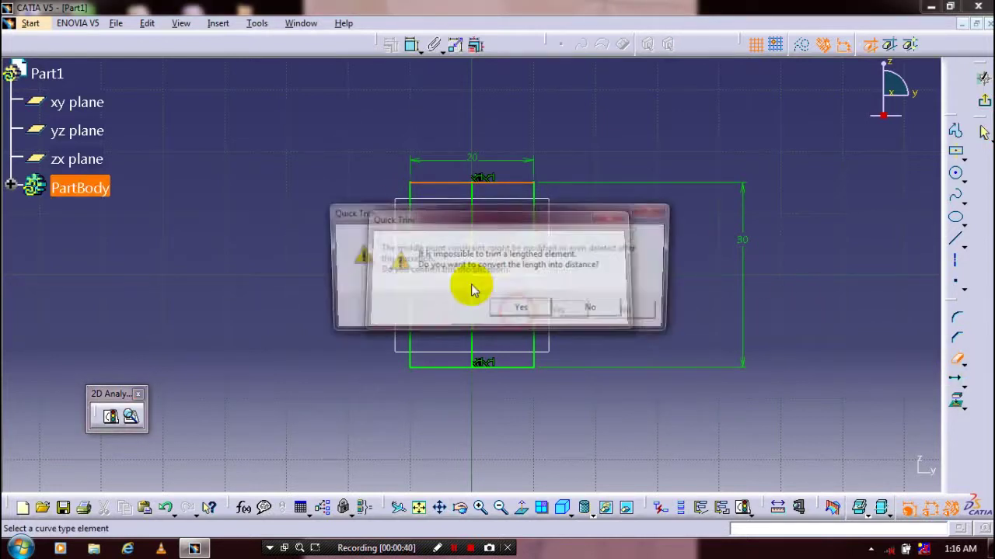
{"action": "left_click", "coordinate": [579, 312]}
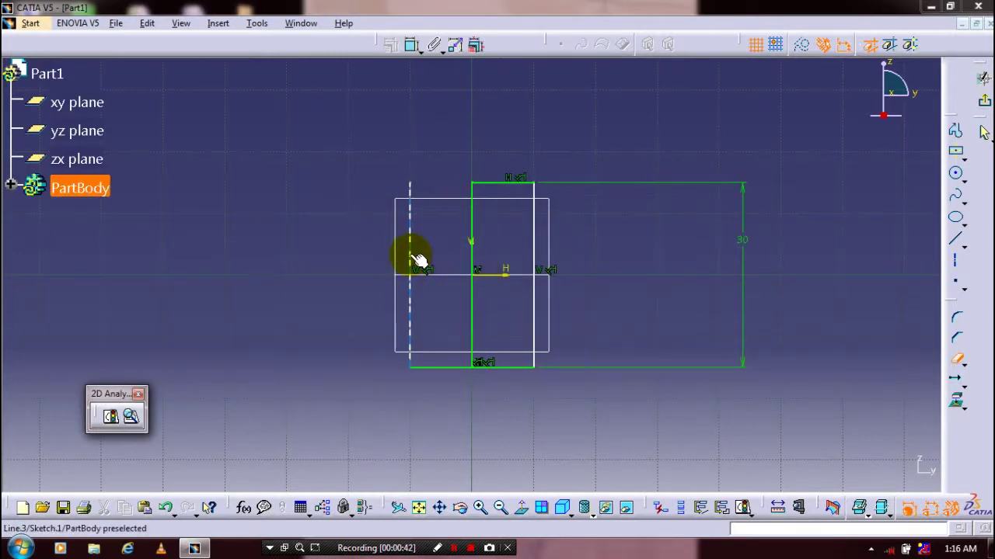
{"action": "left_click", "coordinate": [454, 363]}
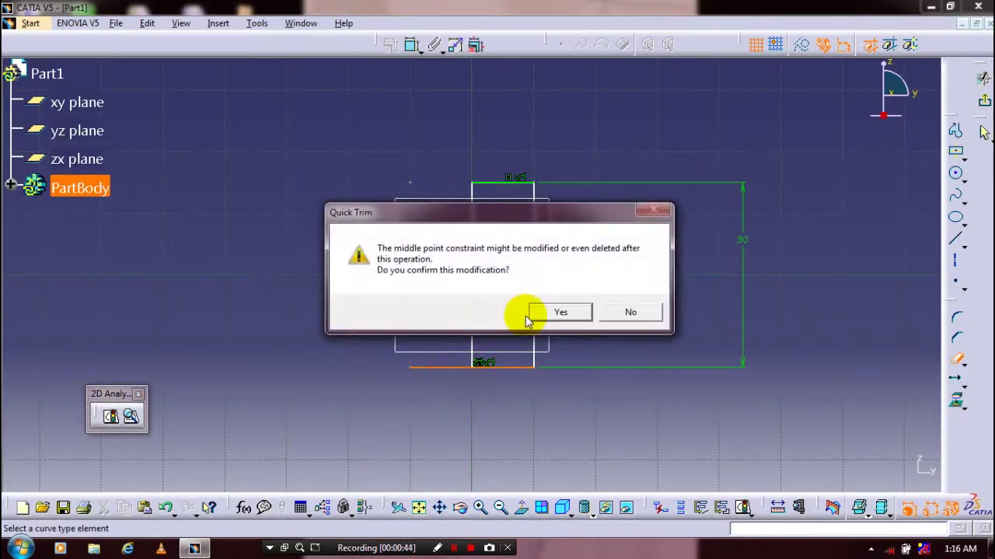
{"action": "left_click", "coordinate": [542, 313]}
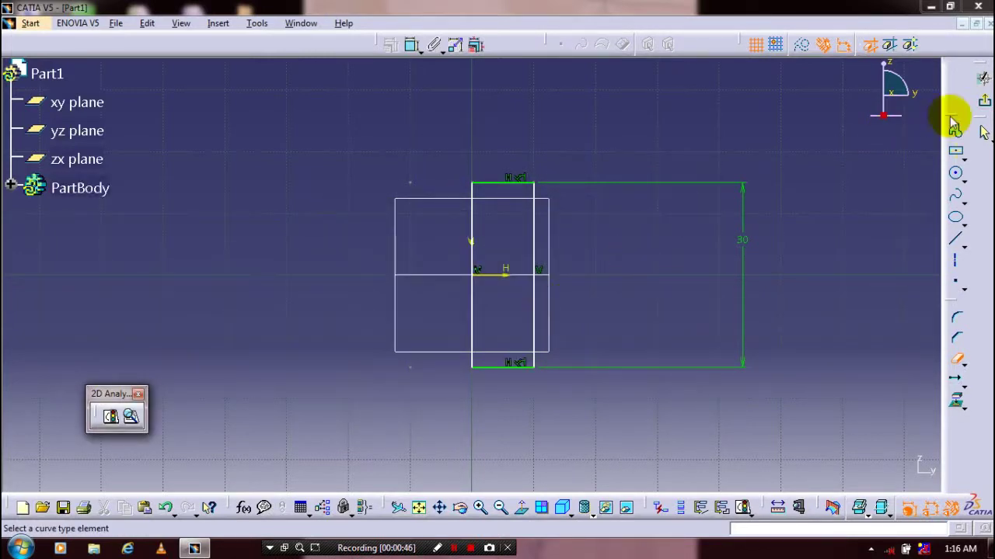
Exit the sketch and revolve the half rectangle 360deg into a Shaft about its central vertical edge.
{"action": "left_click", "coordinate": [984, 106]}
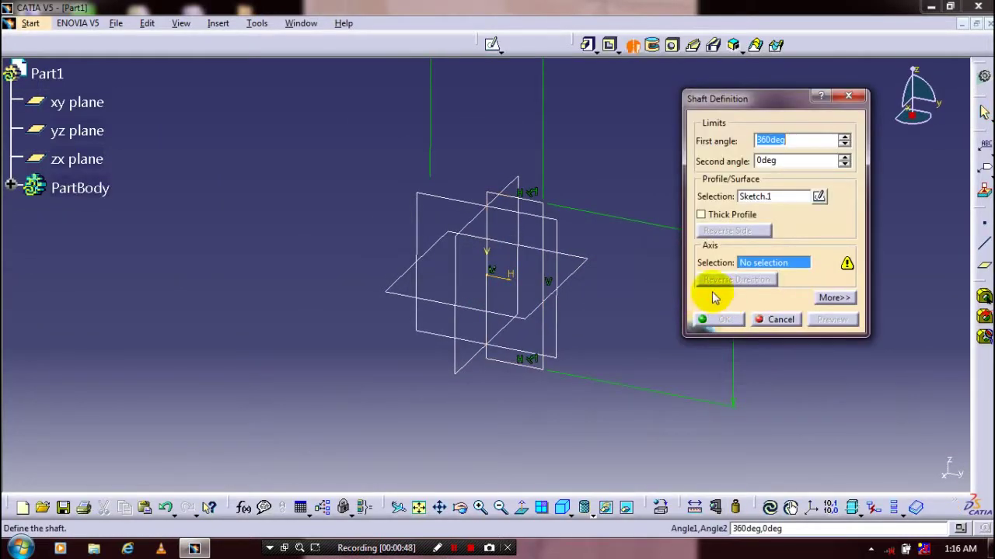
{"action": "left_click", "coordinate": [757, 264]}
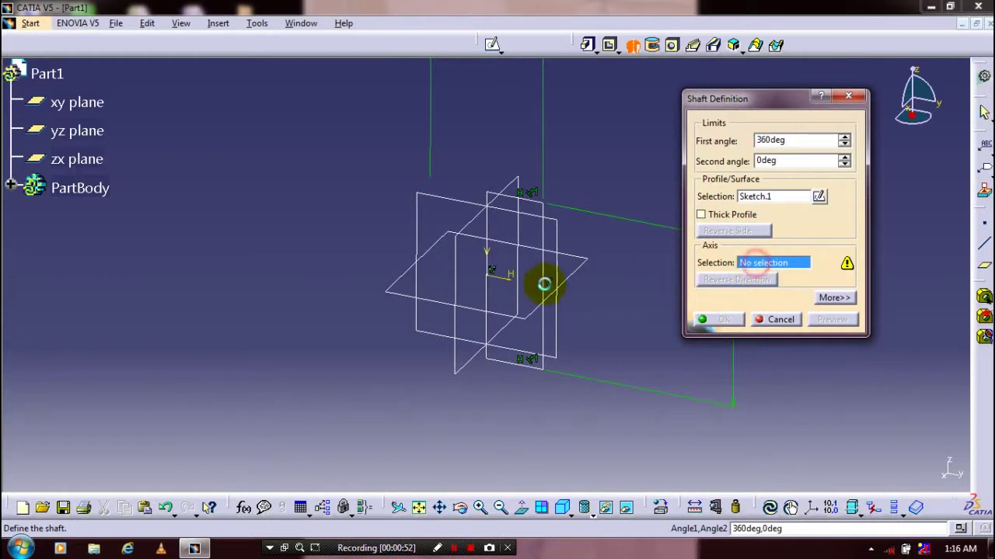
{"action": "left_click", "coordinate": [498, 264]}
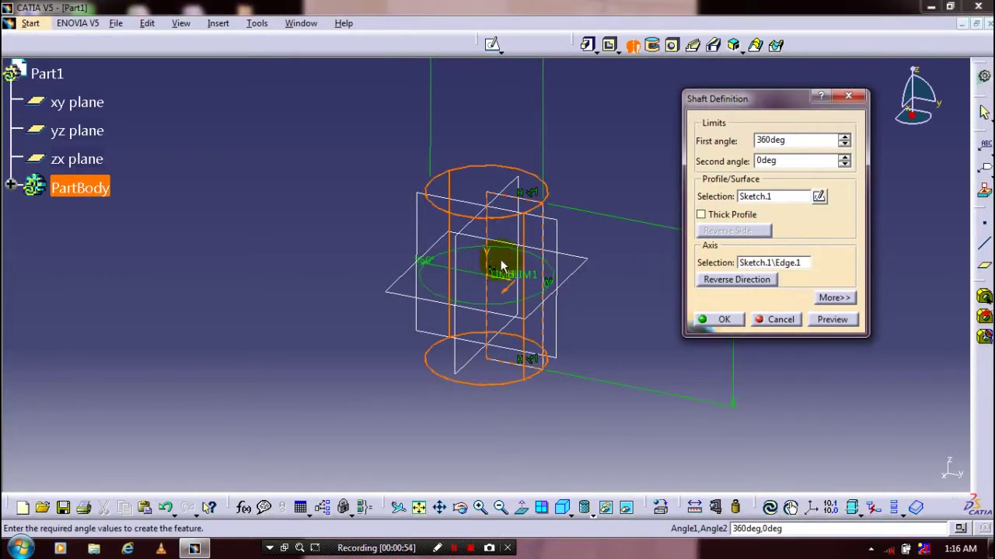
{"action": "left_click", "coordinate": [711, 319]}
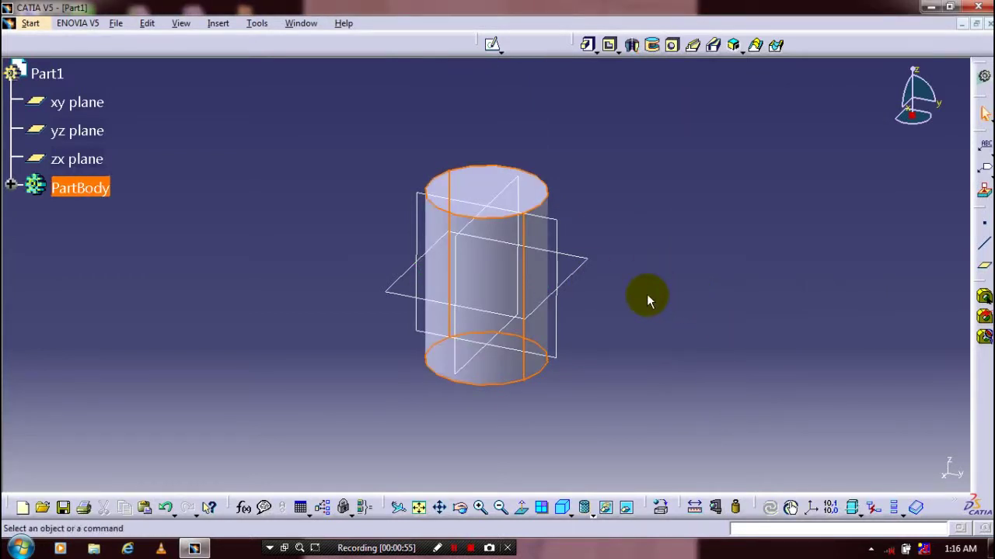
{"action": "left_click", "coordinate": [648, 297]}
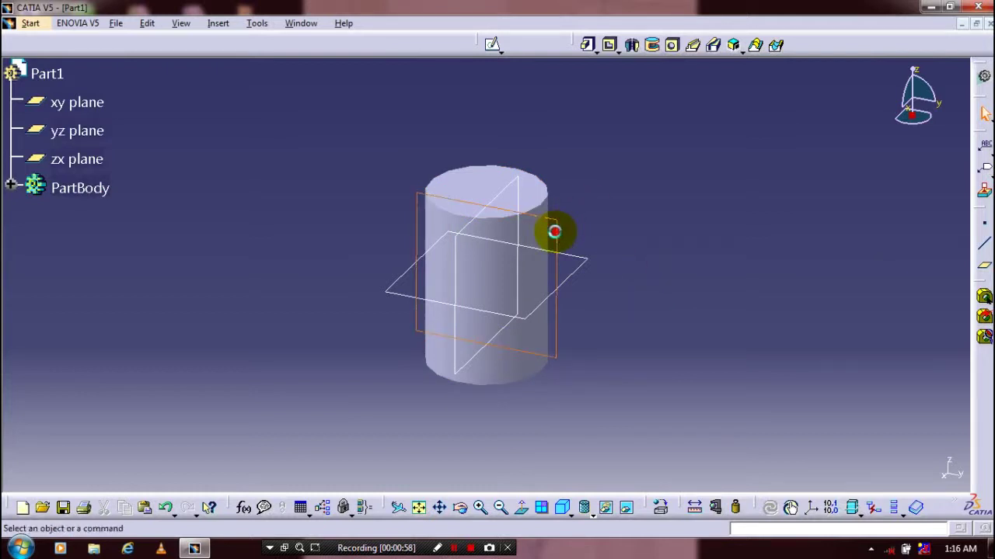
Start a sketch on the yz plane and draw a centred rectangle about 2.5 by 1.7 on the cylinder's right edge, near its upper end.
{"action": "left_click", "coordinate": [556, 229]}
{"action": "left_click", "coordinate": [494, 45]}
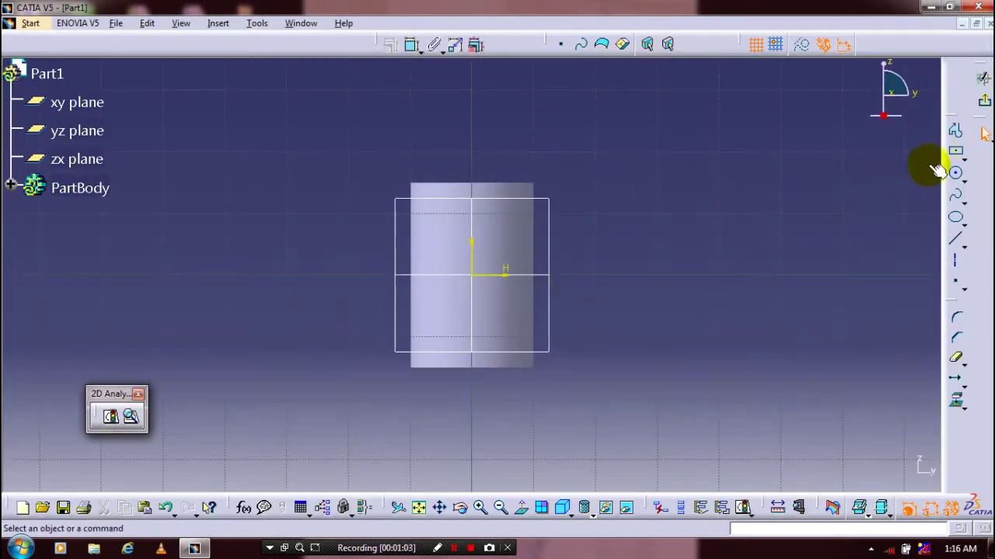
{"action": "left_click", "coordinate": [953, 152]}
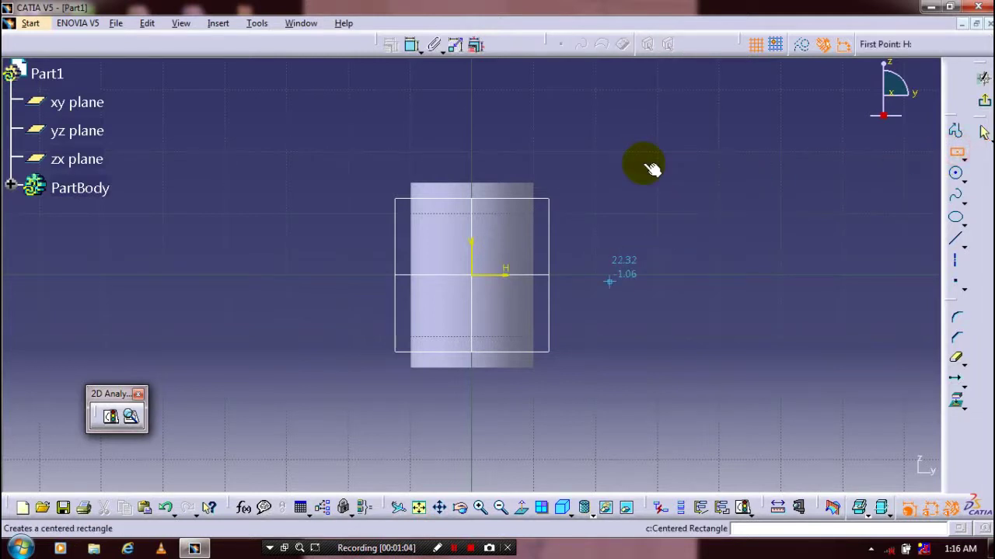
{"action": "scroll", "coordinate": [652, 167], "scroll_direction": "up", "scroll_amount": 5}
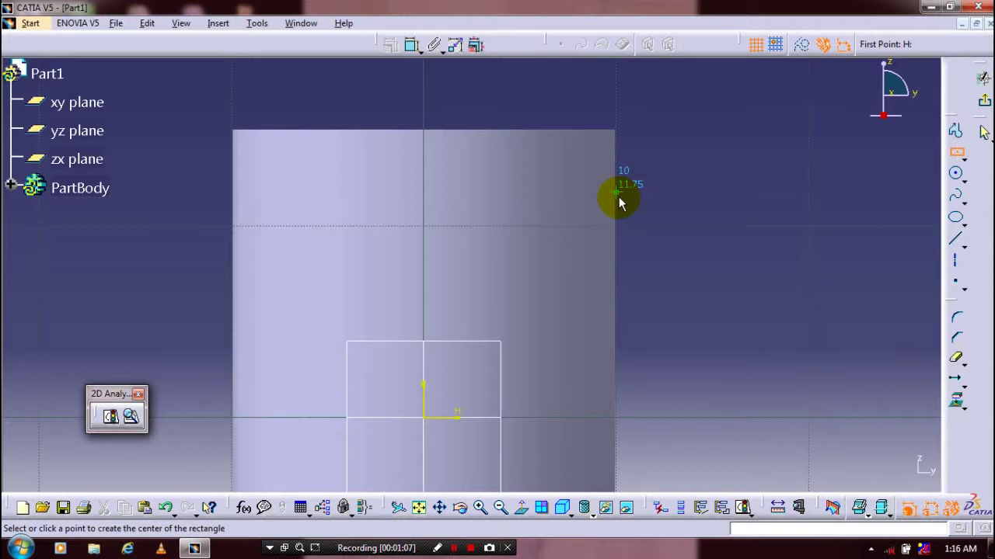
{"action": "left_click", "coordinate": [610, 229]}
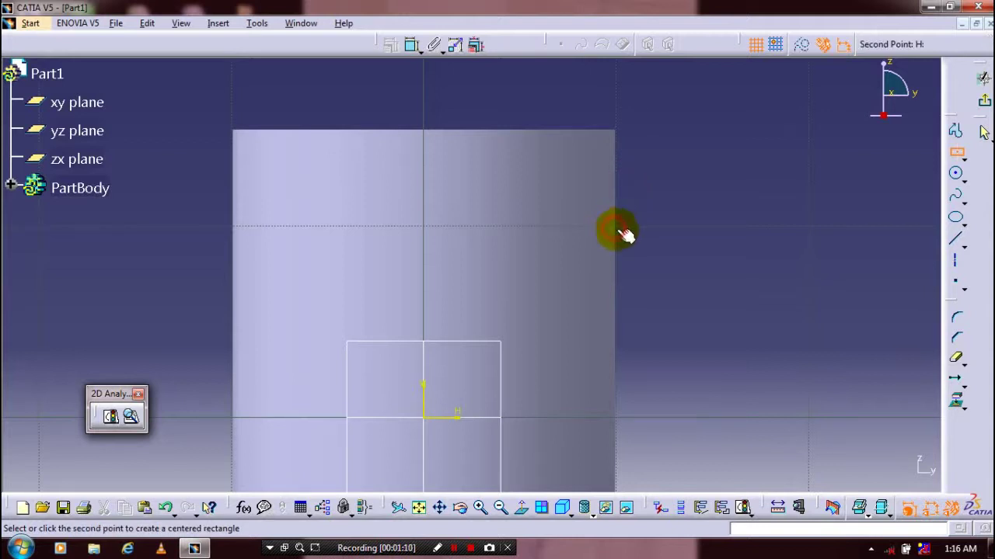
{"action": "left_click", "coordinate": [634, 247]}
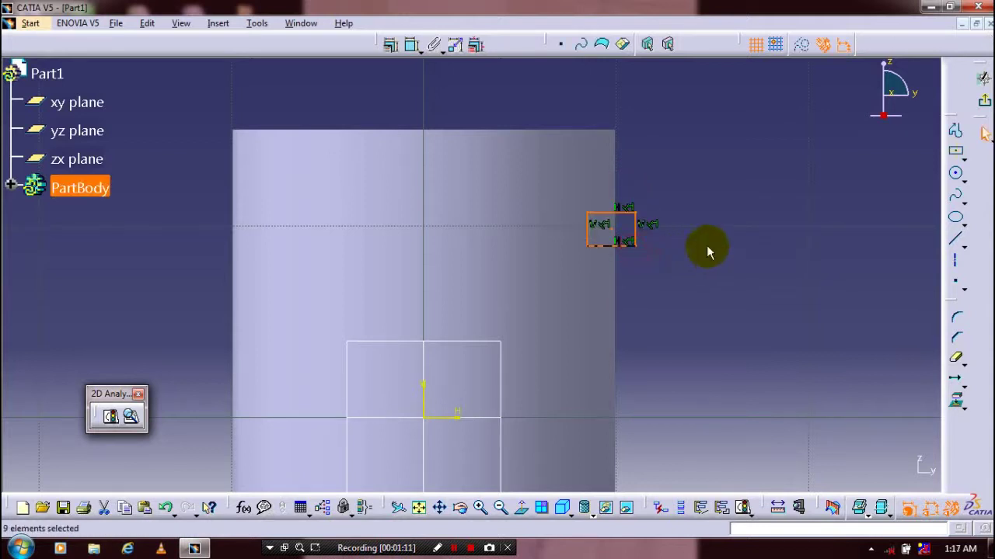
Dimension the small rectangle's vertical side and set its height to 1.5.
{"action": "left_click", "coordinate": [410, 46]}
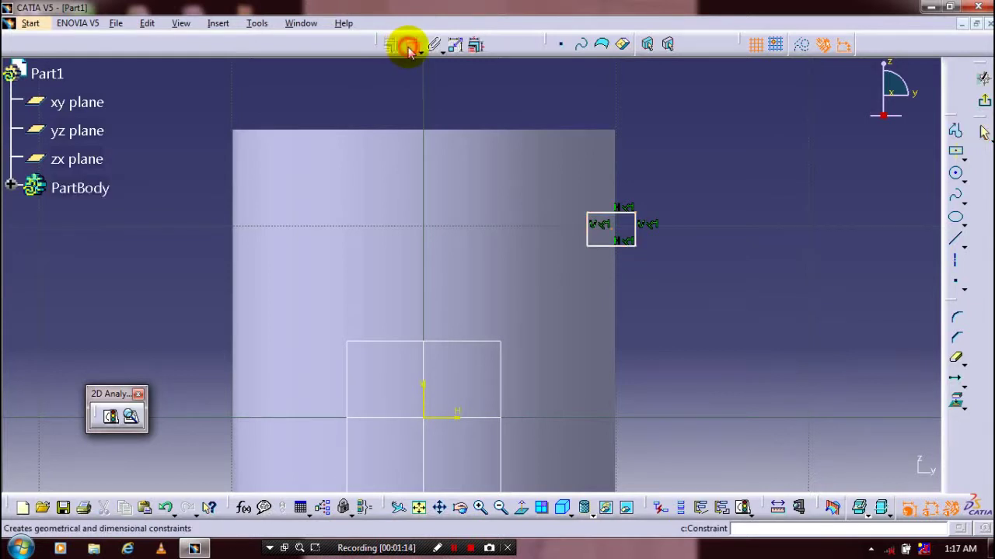
{"action": "left_click", "coordinate": [642, 238]}
{"action": "double_click", "coordinate": [704, 233]}
{"action": "type", "text": "1"}
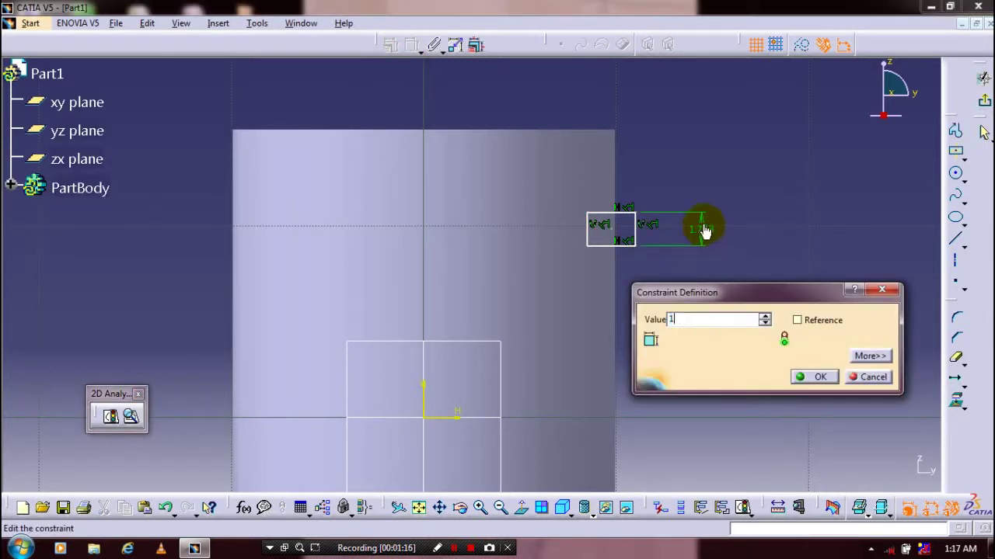
{"action": "type", "text": ".5"}
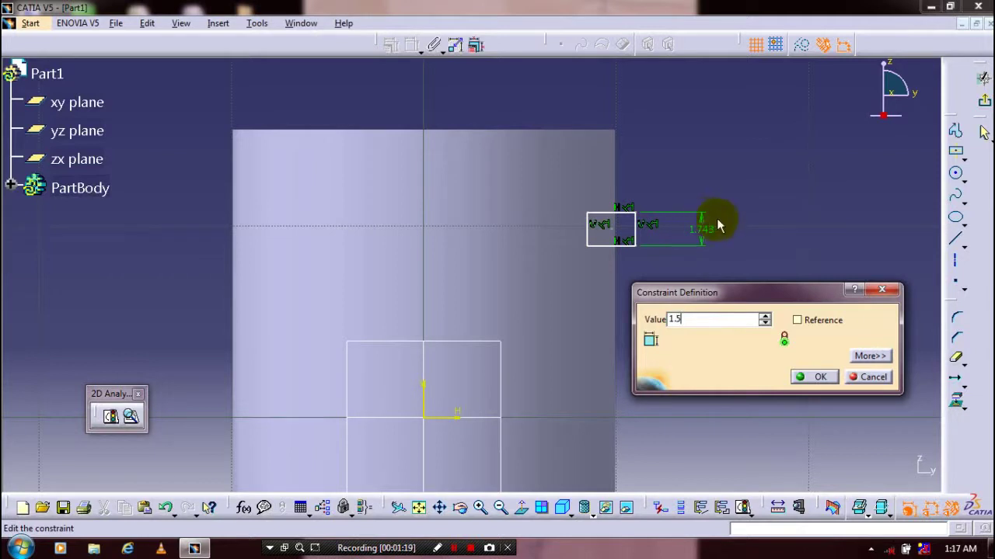
{"action": "left_click", "coordinate": [808, 376]}
Dimension the small rectangle's lower edge and set its width to 2.2.
{"action": "left_click", "coordinate": [627, 246]}
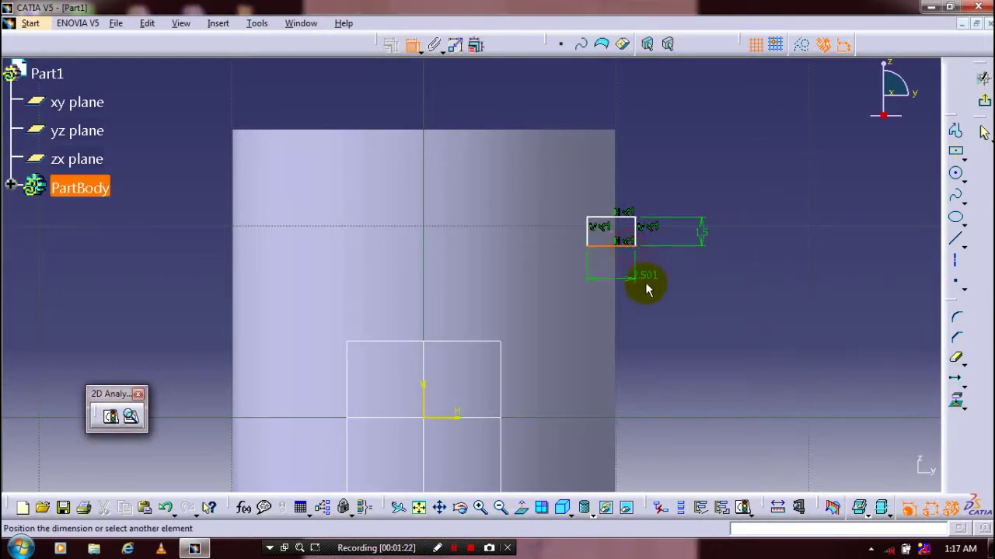
{"action": "left_click", "coordinate": [629, 280]}
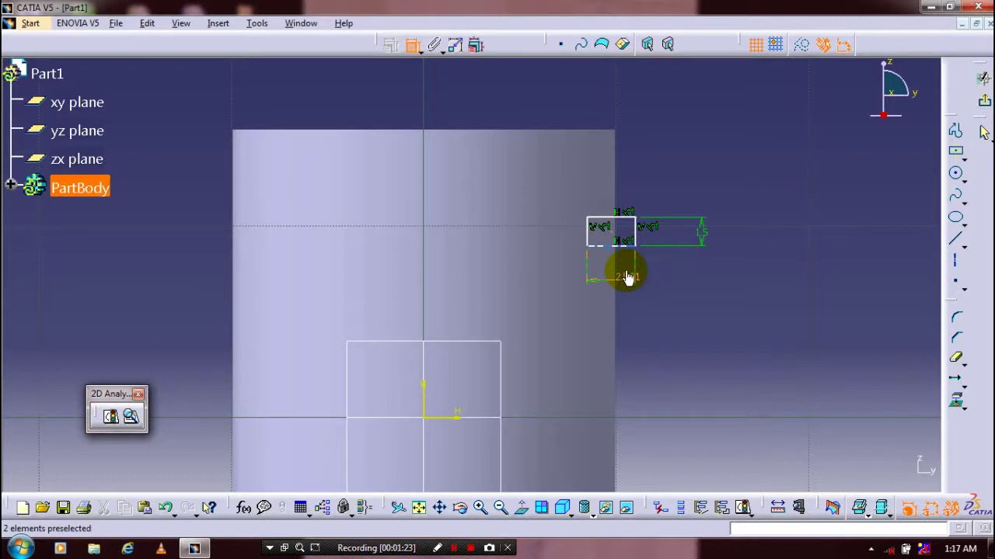
{"action": "double_click", "coordinate": [628, 277]}
{"action": "type", "text": "2."}
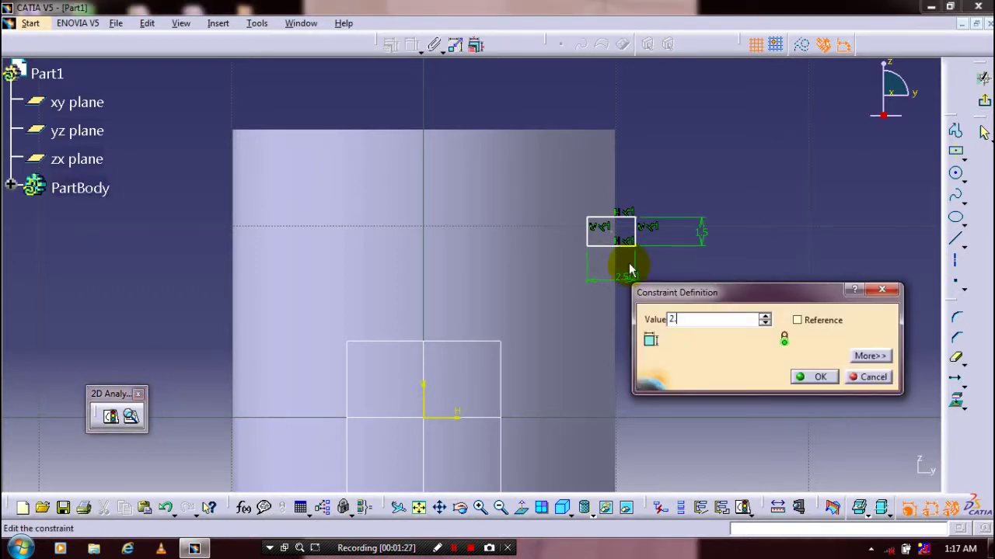
{"action": "type", "text": "2"}
{"action": "key", "text": "Return"}
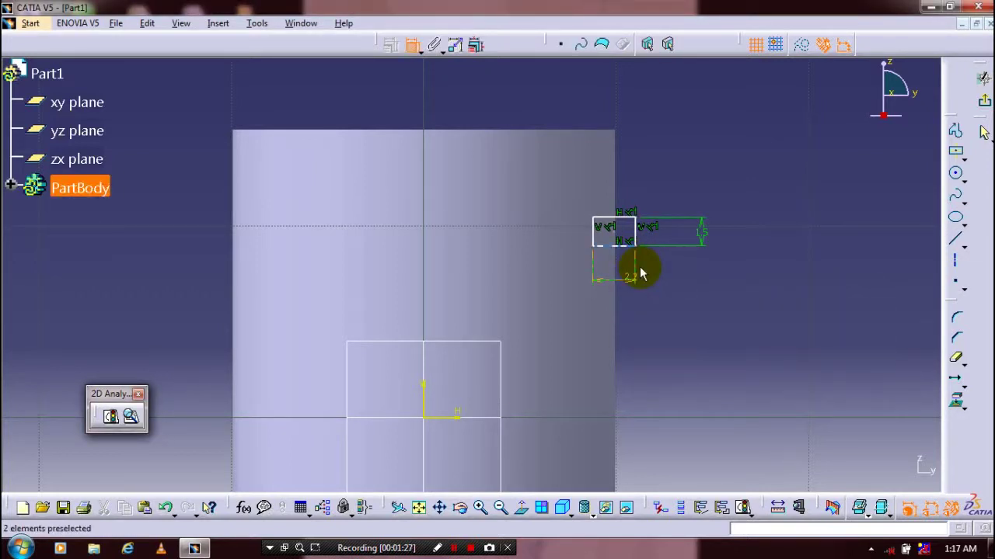
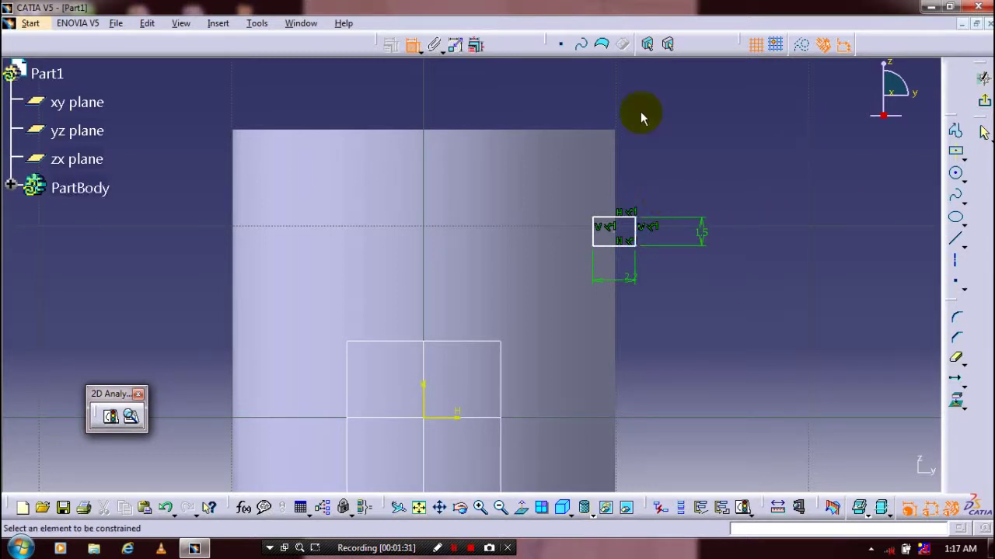
Dimension the small rectangle's upper edge from the cylinder's top edge and set the offset to 5 mm.
{"action": "left_click", "coordinate": [592, 131]}
{"action": "left_click", "coordinate": [614, 220]}
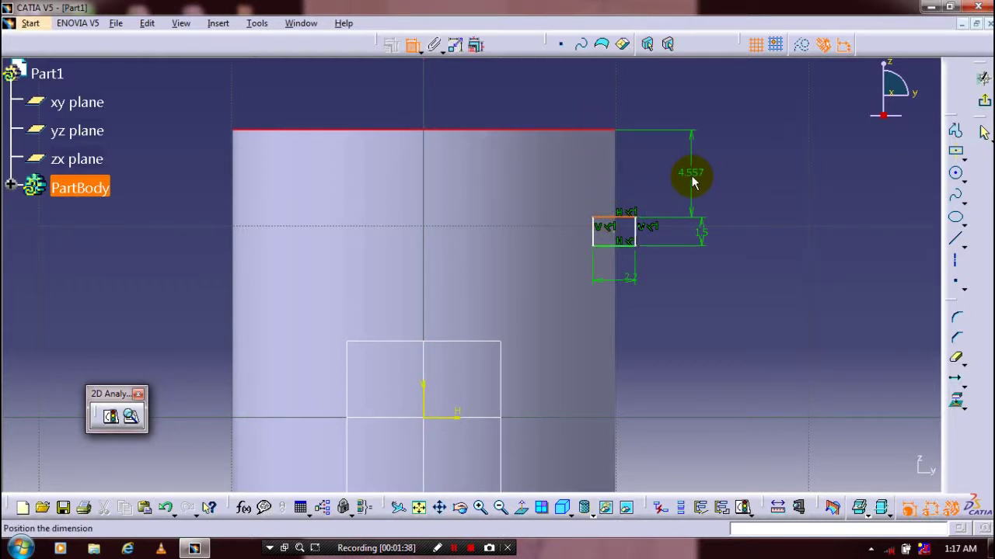
{"action": "left_click", "coordinate": [693, 181]}
{"action": "double_click", "coordinate": [695, 177]}
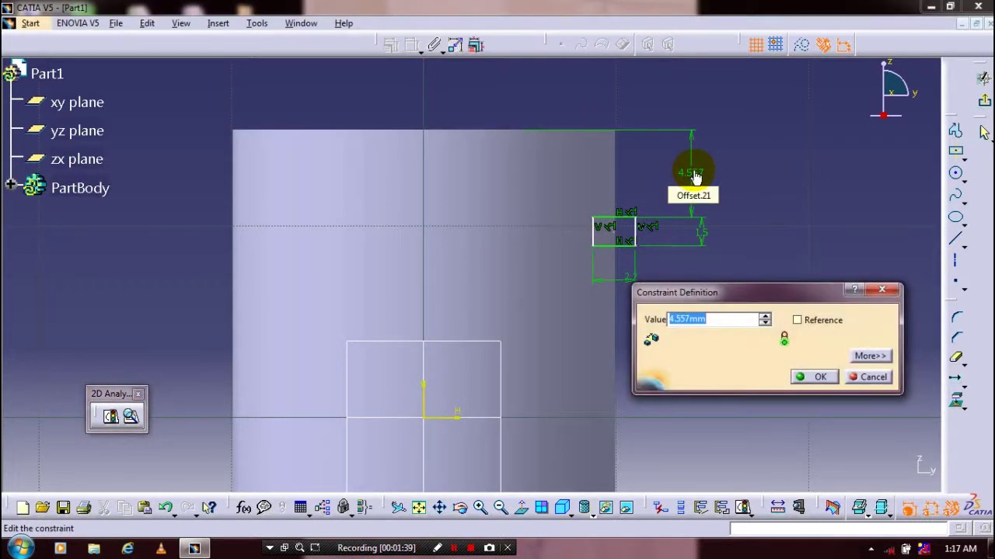
{"action": "type", "text": "5"}
{"action": "key", "text": "Return"}
{"action": "left_click", "coordinate": [791, 229]}
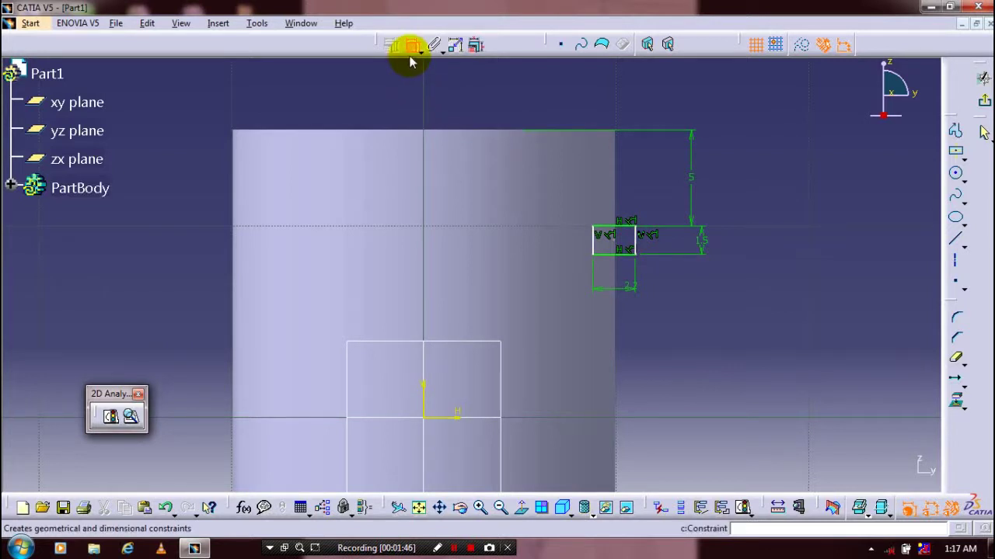
Translate the small rectangle straight down in duplicate mode with 2 instances, starting from its centre point.
{"action": "mouse_move", "coordinate": [661, 212]}
{"action": "left_mouse_down"}
{"action": "mouse_move", "coordinate": [570, 279]}
{"action": "mouse_move", "coordinate": [582, 275]}
{"action": "left_mouse_up"}
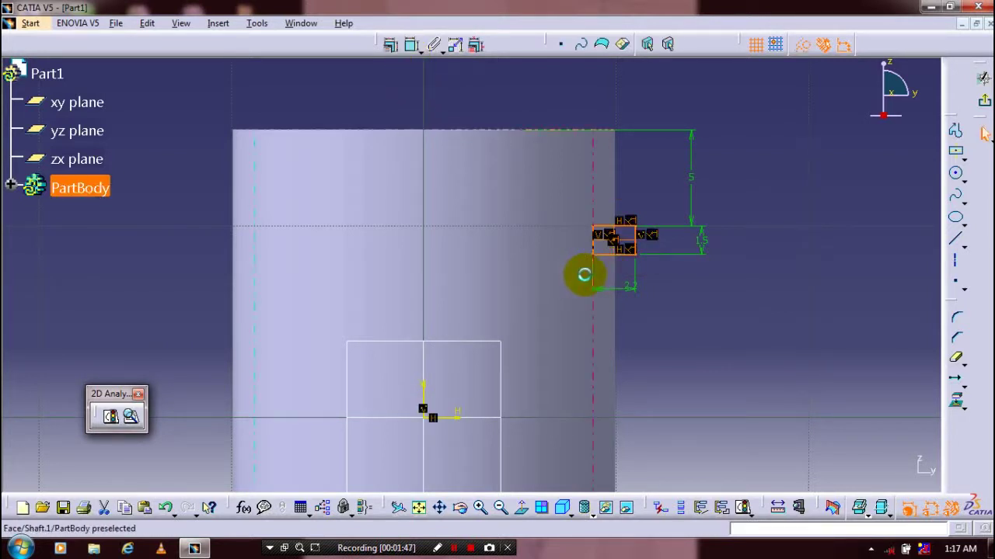
{"action": "left_click", "coordinate": [957, 383]}
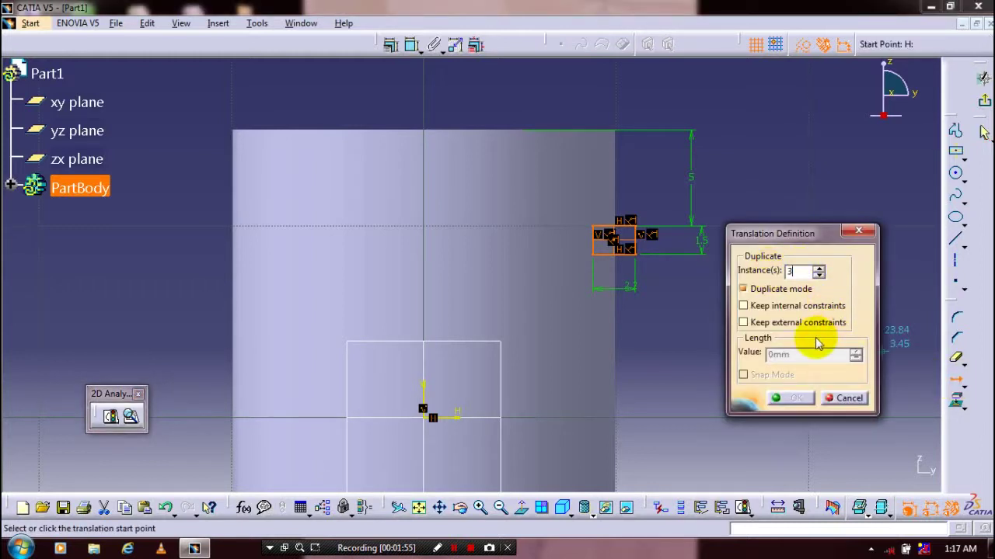
{"action": "left_click", "coordinate": [818, 275]}
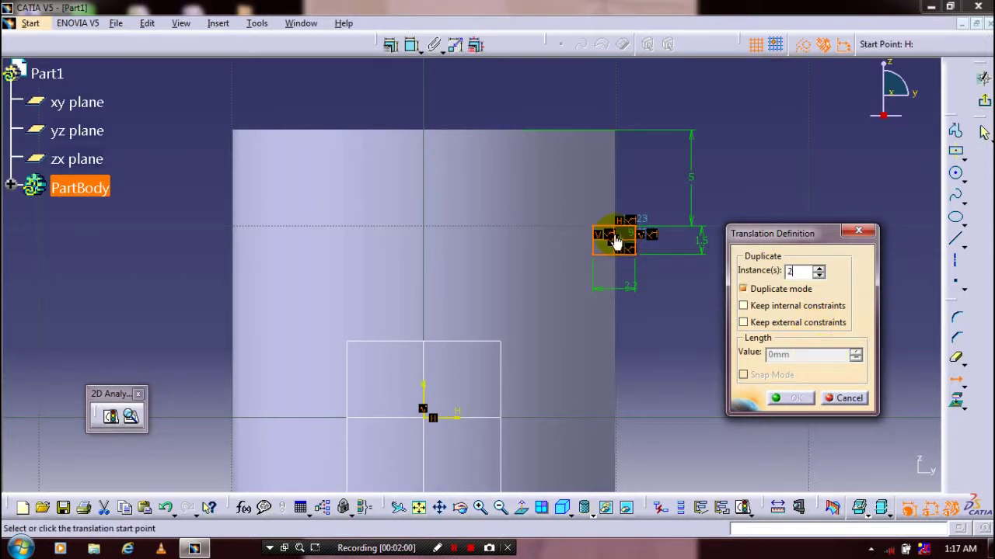
{"action": "left_click", "coordinate": [621, 243]}
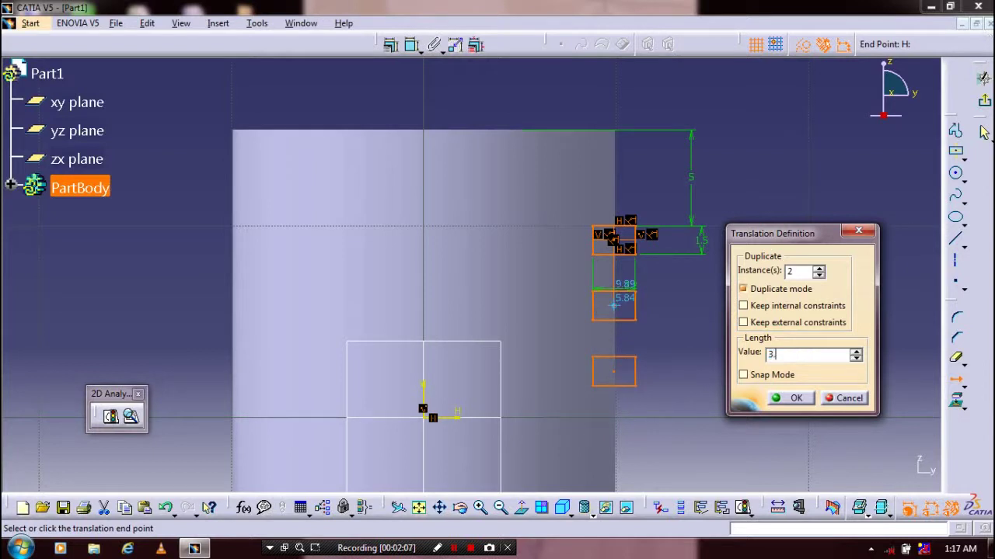
{"action": "left_click", "coordinate": [614, 305]}
{"action": "left_click", "coordinate": [907, 162]}
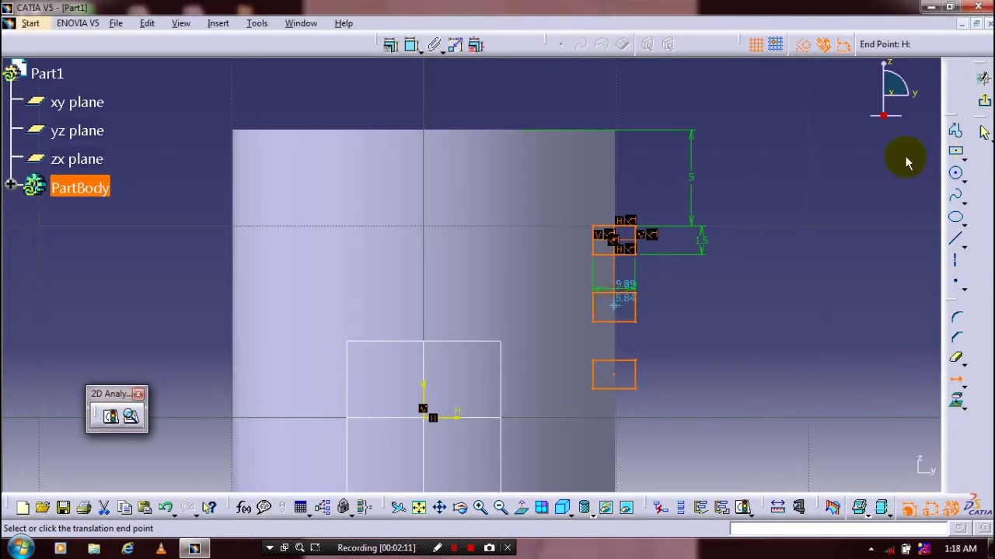
{"action": "left_click", "coordinate": [603, 373]}
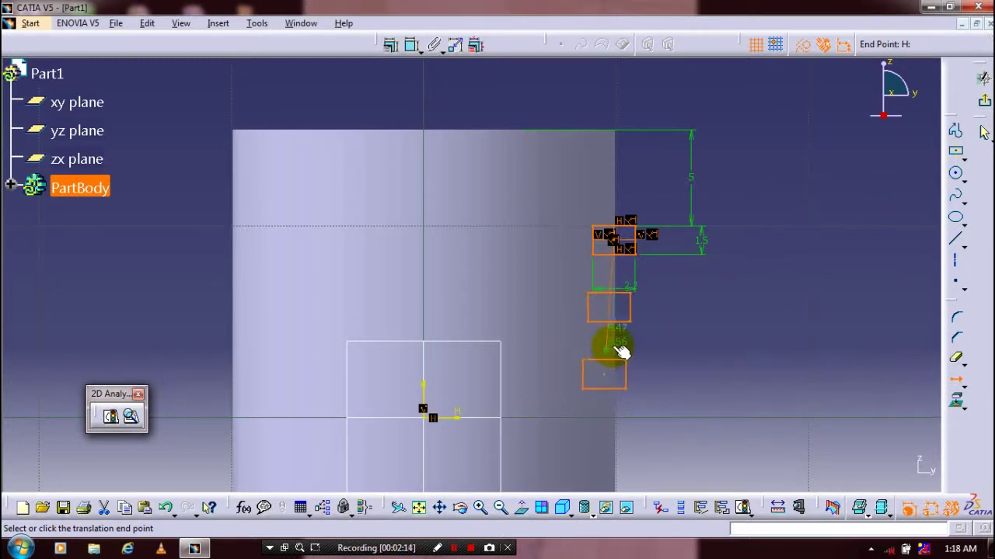
{"action": "left_click", "coordinate": [622, 349]}
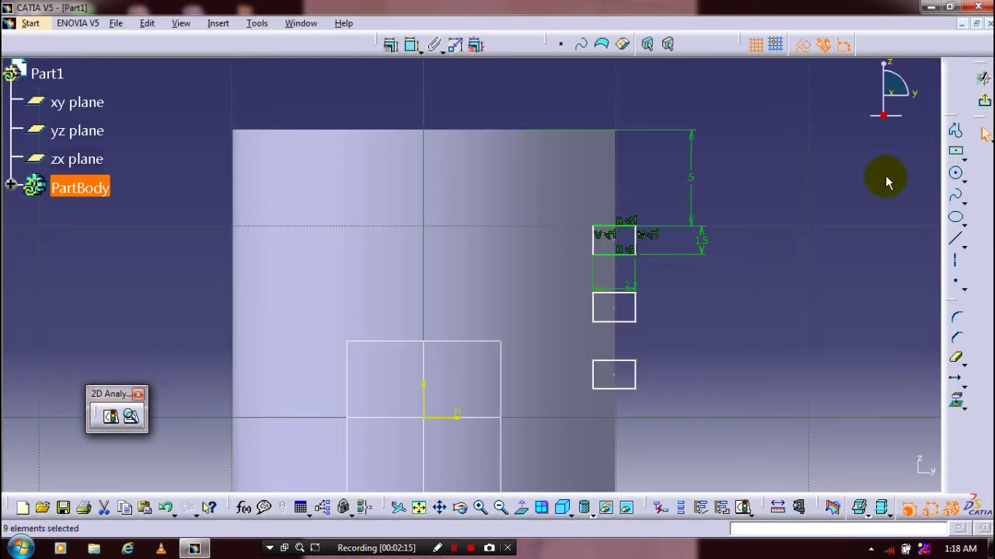
Exit the sketch and cut the three rectangles into the cylinder with a 360deg Groove about the sketch's vertical axis.
{"action": "left_click", "coordinate": [782, 195]}
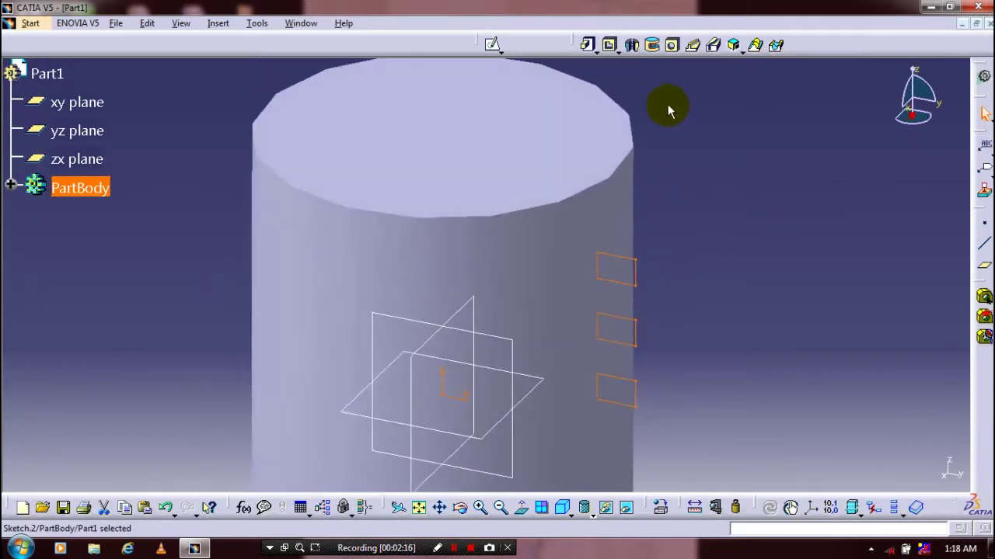
{"action": "left_click", "coordinate": [670, 53]}
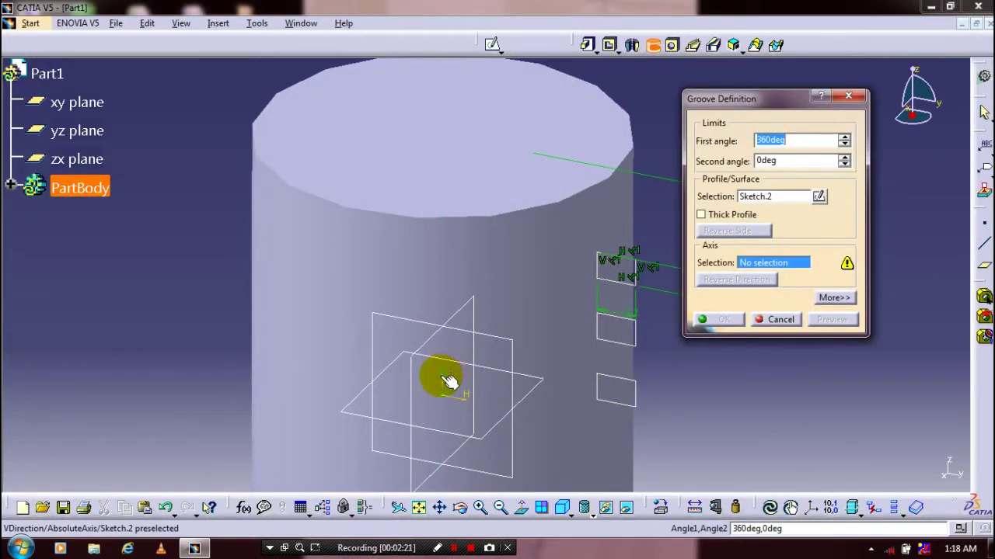
{"action": "left_click", "coordinate": [439, 378]}
{"action": "left_click", "coordinate": [719, 319]}
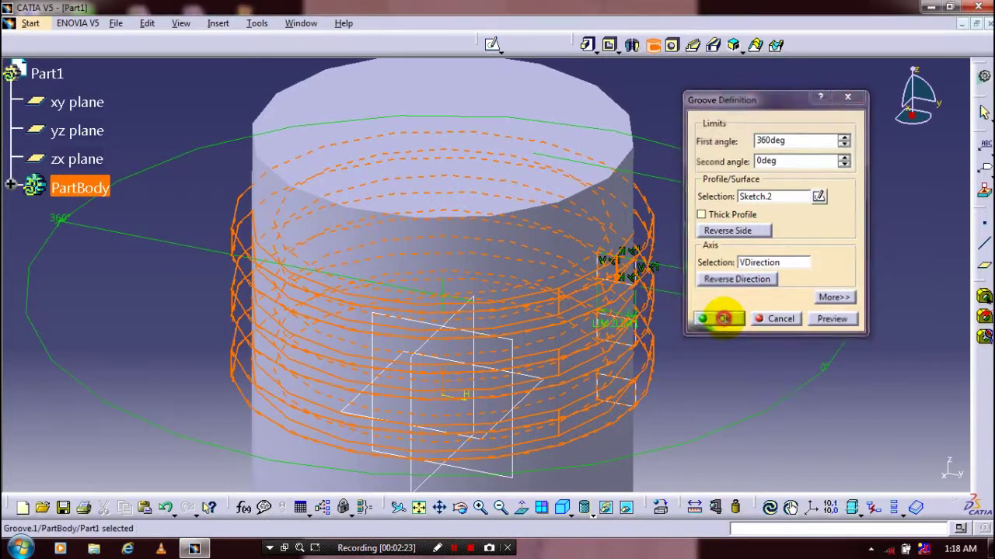
Create a reference plane offset 10 mm from the yz plane.
{"action": "middle_click_drag", "start_coordinate": [714, 269], "coordinate": [644, 233]}
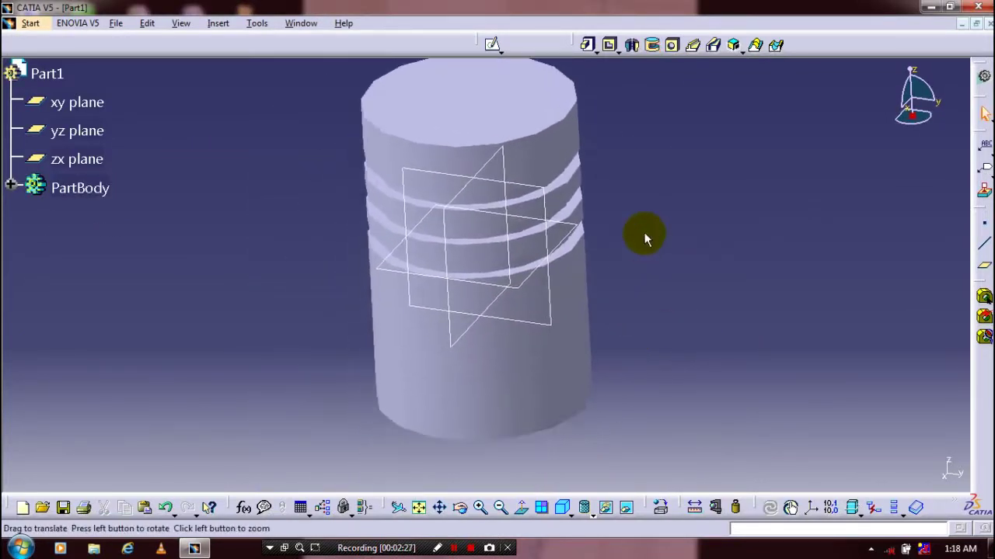
{"action": "left_click", "coordinate": [552, 321]}
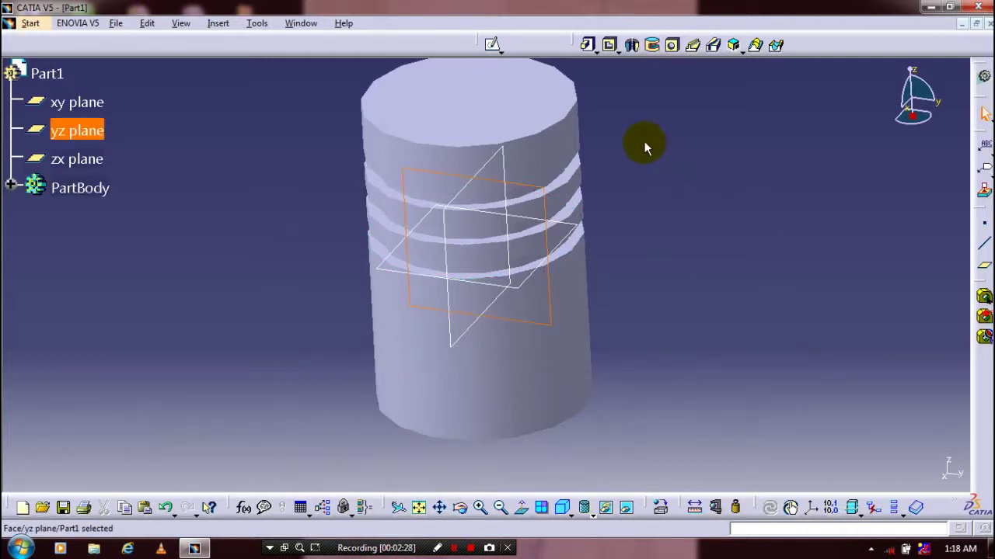
{"action": "left_click", "coordinate": [984, 265]}
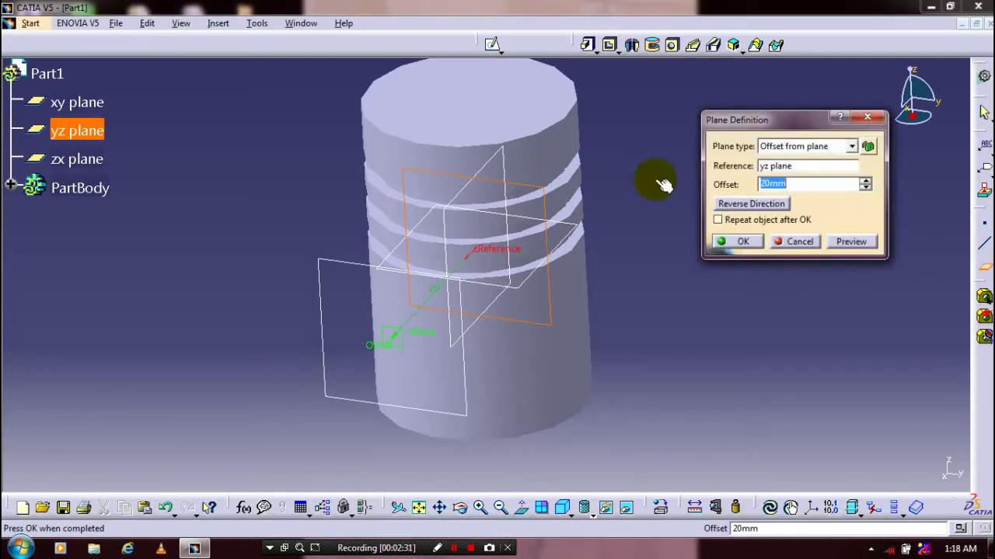
{"action": "type", "text": "10mm"}
{"action": "key", "text": "Return"}
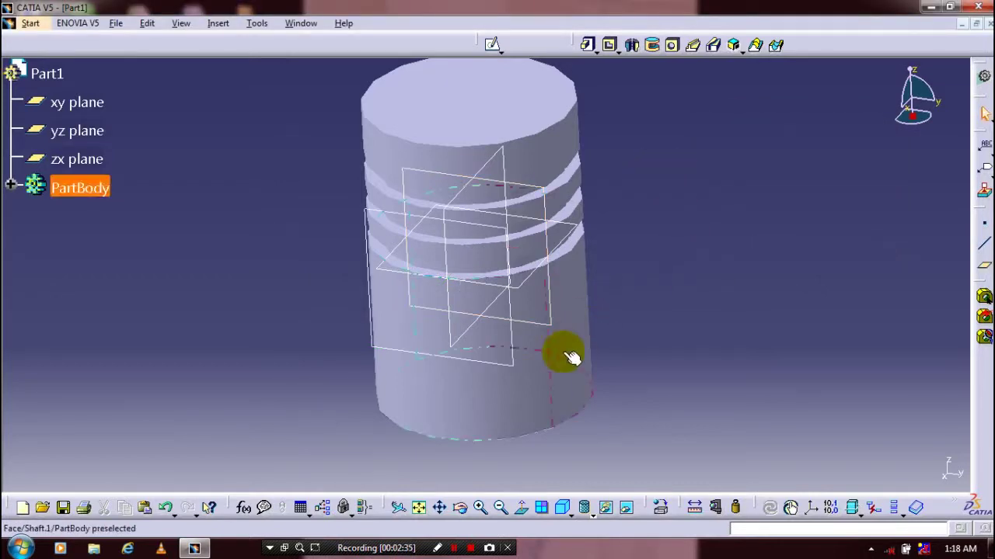
Start a sketch on the offset plane and draw a centred rectangle about 7.1 by 6.3 mm on the vertical axis below the grooves.
{"action": "left_click", "coordinate": [514, 363]}
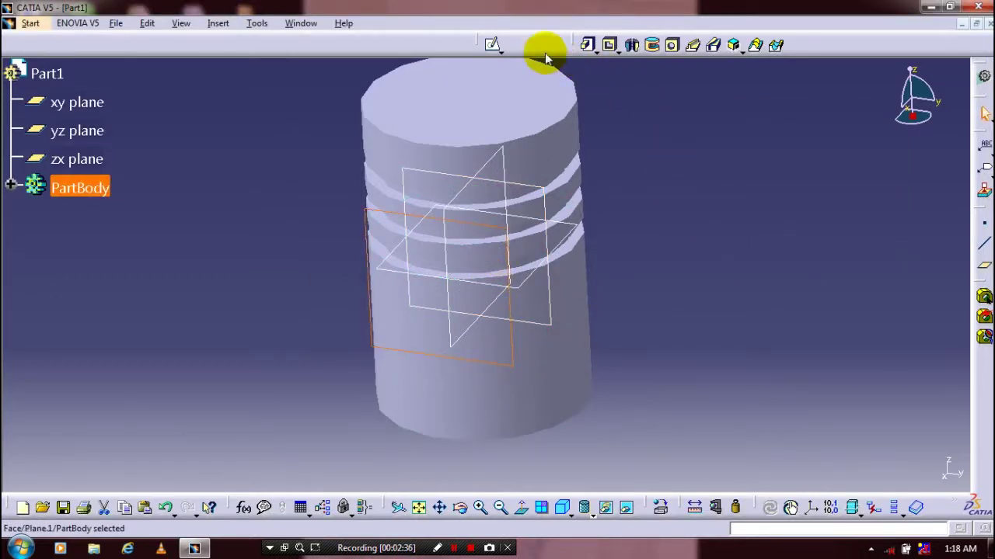
{"action": "left_click", "coordinate": [490, 45]}
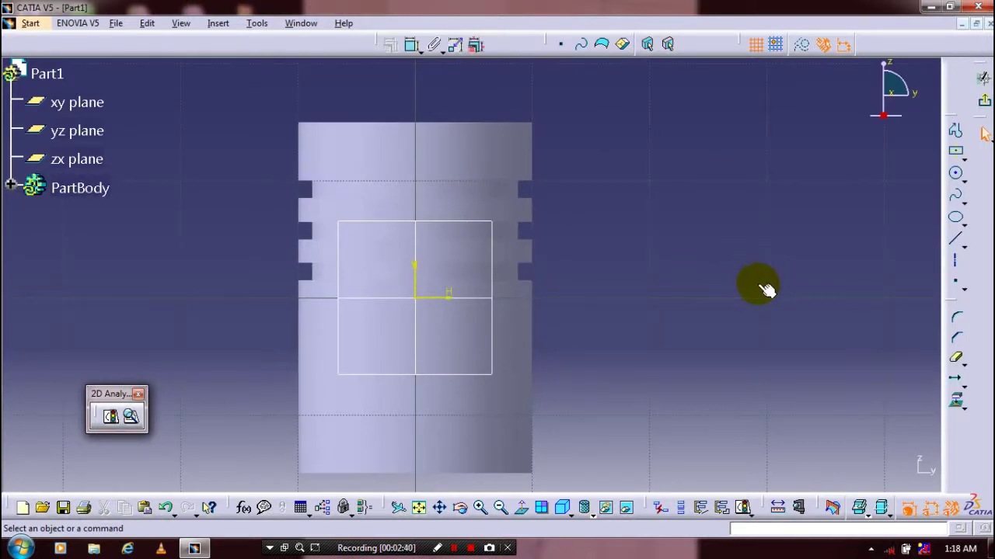
{"action": "left_click", "coordinate": [956, 156]}
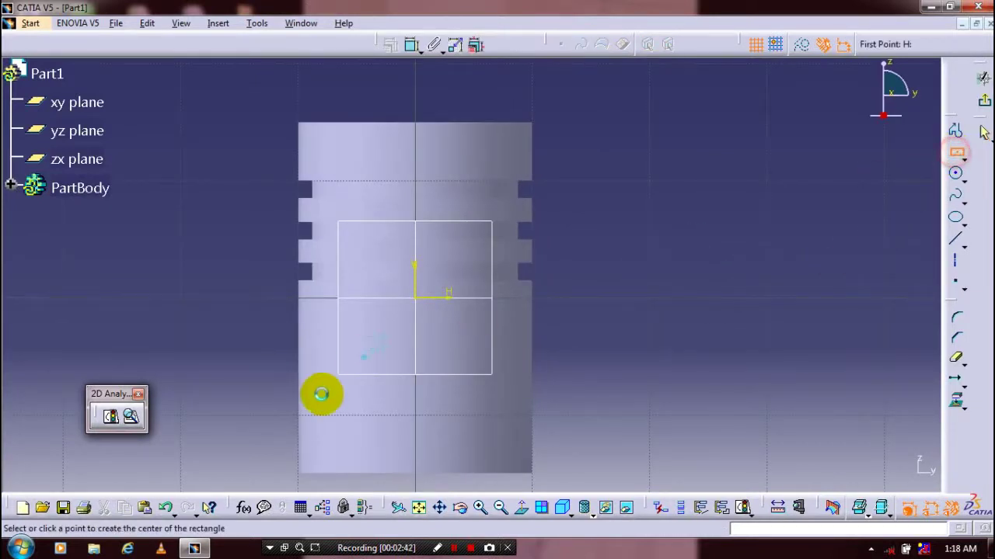
{"action": "left_click", "coordinate": [420, 357]}
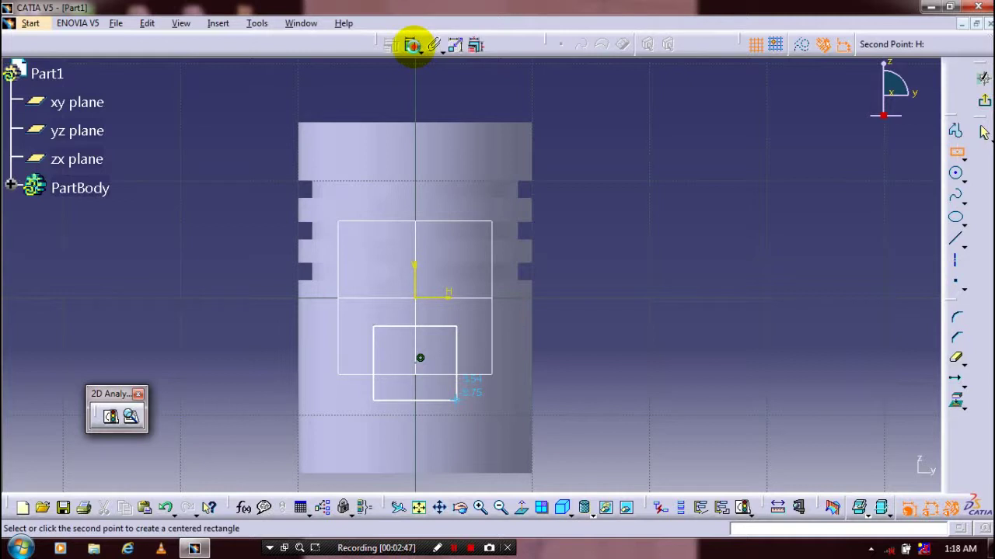
Dimension the centred rectangle's vertical side and set its height to 6.5 mm.
{"action": "left_click", "coordinate": [412, 45]}
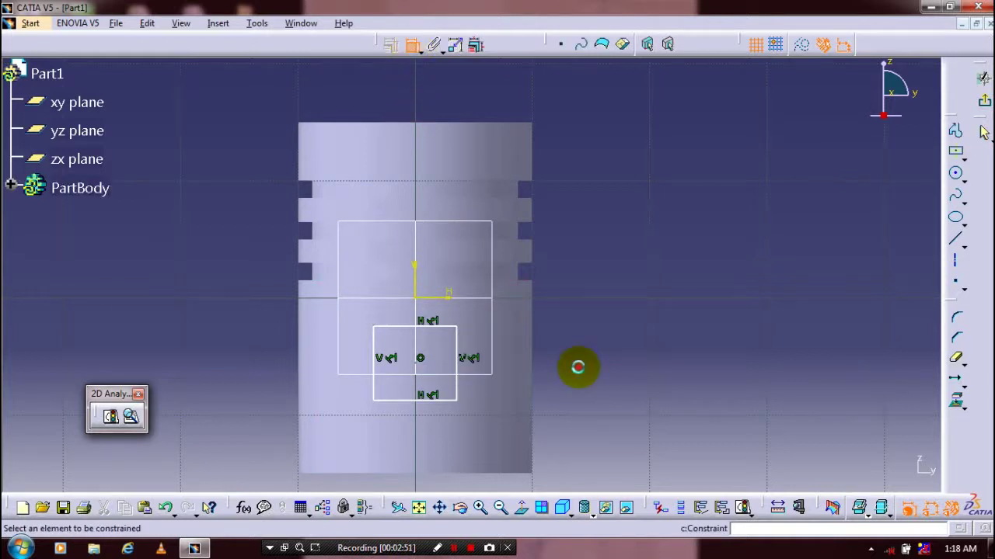
{"action": "left_click", "coordinate": [578, 367]}
{"action": "double_click", "coordinate": [577, 363]}
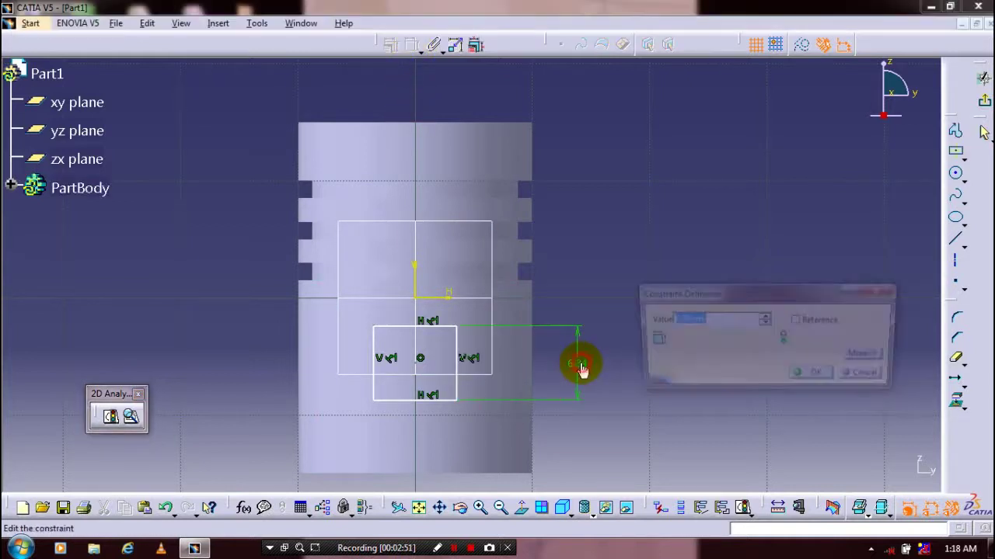
{"action": "type", "text": "6.5"}
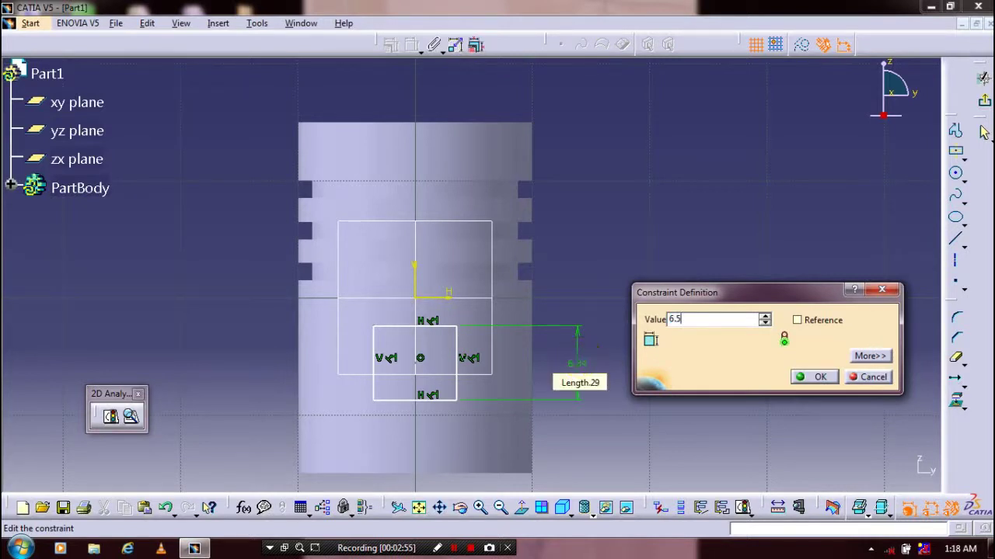
{"action": "key", "text": "Return"}
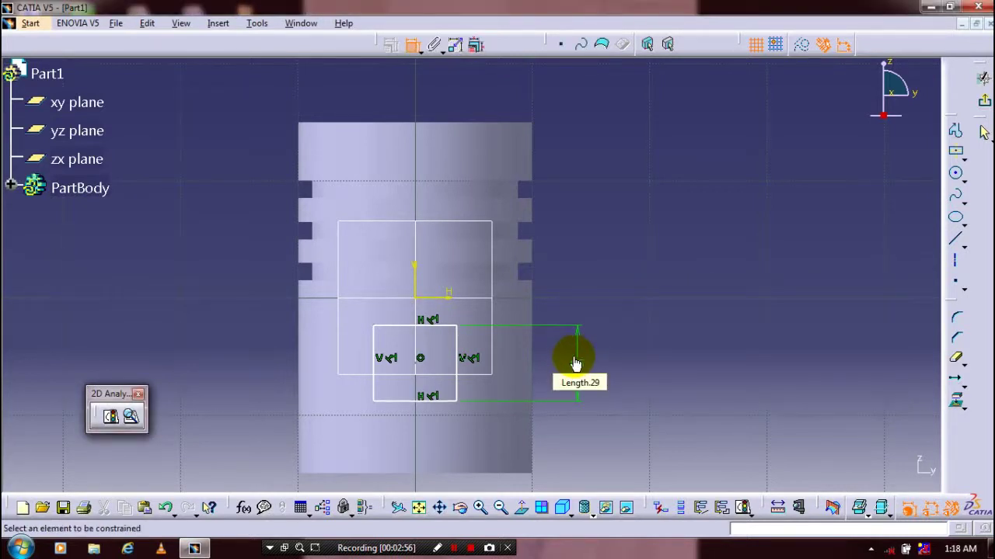
Dimension the centred rectangle's upper edge and set its width to 7 mm.
{"action": "left_click", "coordinate": [438, 327]}
{"action": "left_click", "coordinate": [407, 107]}
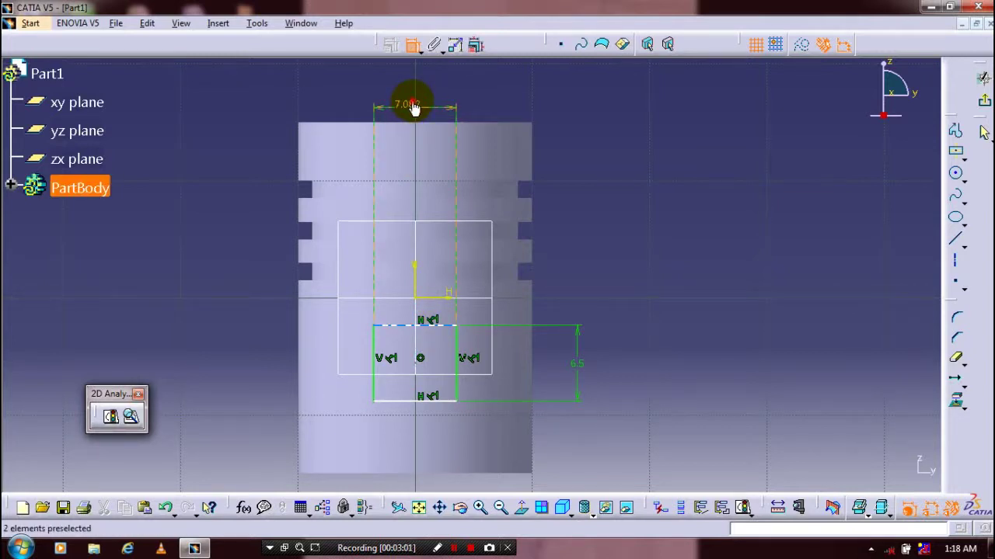
{"action": "double_click", "coordinate": [414, 109]}
{"action": "type", "text": "7"}
{"action": "key", "text": "Return"}
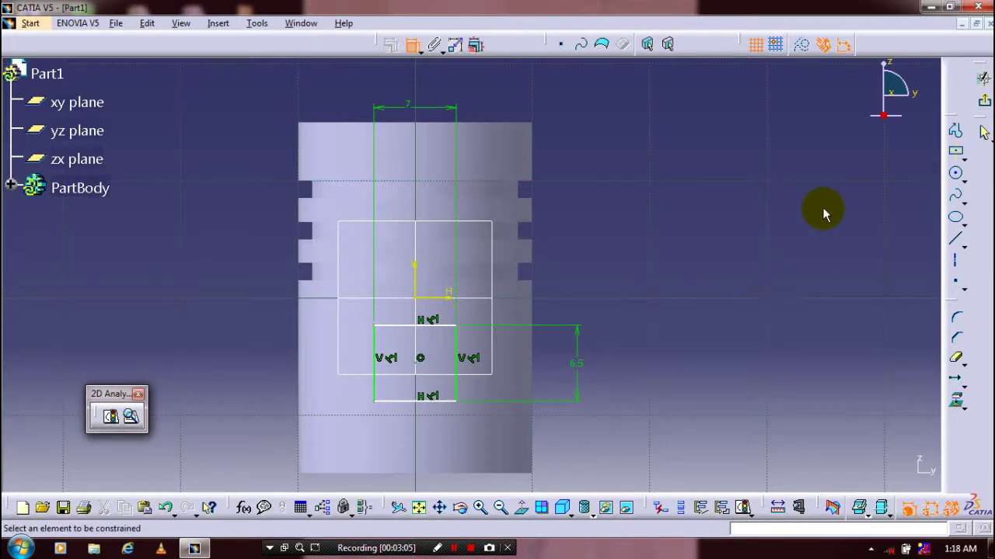
Exit the sketch and cut the 7 by 6.5 rectangle as a 20 mm Pocket with the direction reversed.
{"action": "left_click", "coordinate": [983, 100]}
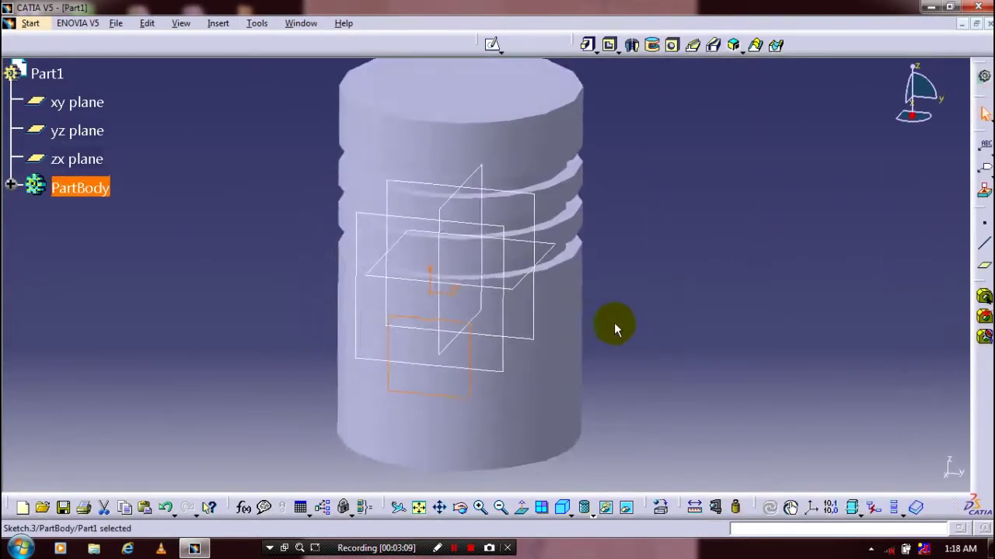
{"action": "left_click", "coordinate": [610, 45]}
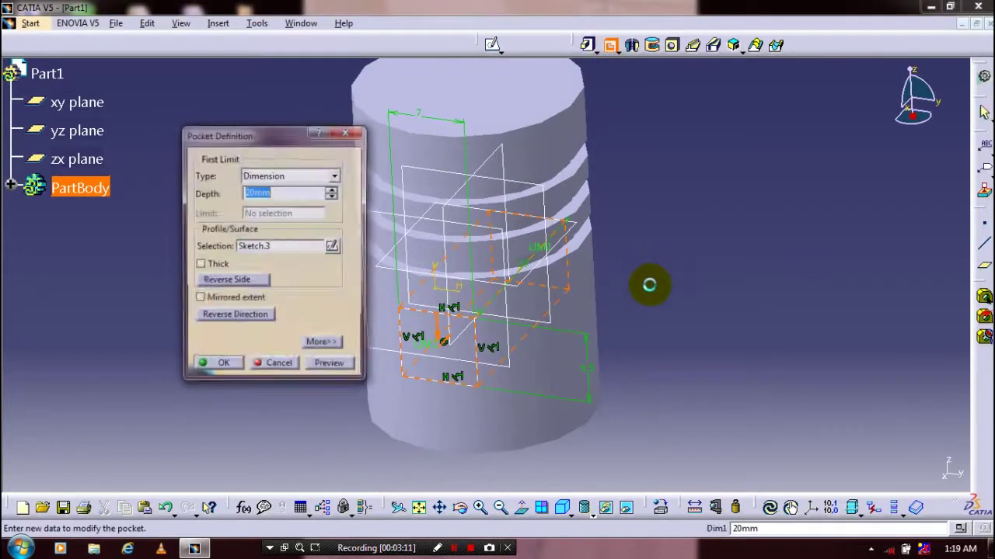
{"action": "left_click", "coordinate": [225, 314]}
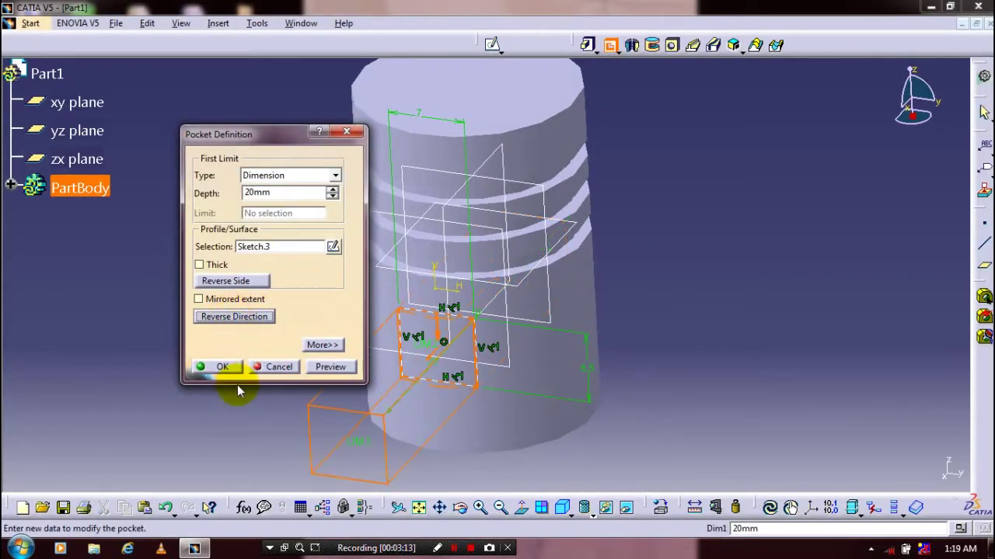
{"action": "left_click", "coordinate": [224, 367]}
Mirror the rectangular side pocket about the yz plane.
{"action": "middle_click_drag", "start_coordinate": [750, 289], "coordinate": [639, 360]}
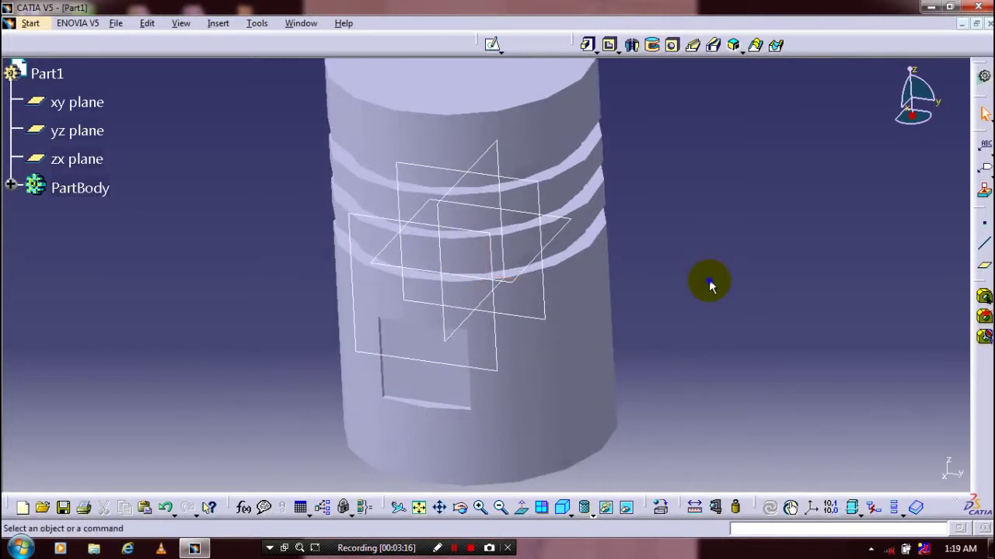
{"action": "middle_click_drag", "start_coordinate": [733, 233], "coordinate": [497, 299]}
{"action": "left_click", "coordinate": [11, 187]}
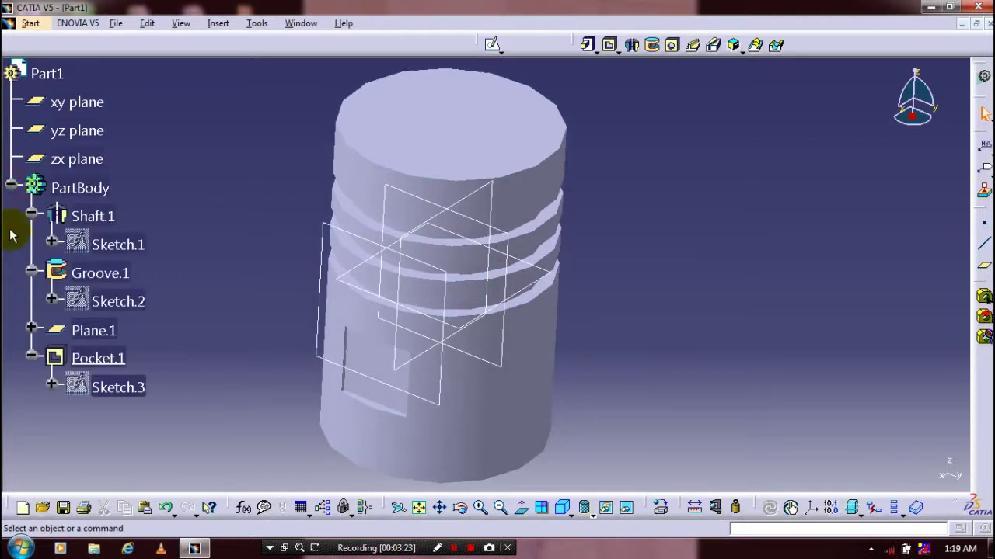
{"action": "left_click", "coordinate": [78, 363]}
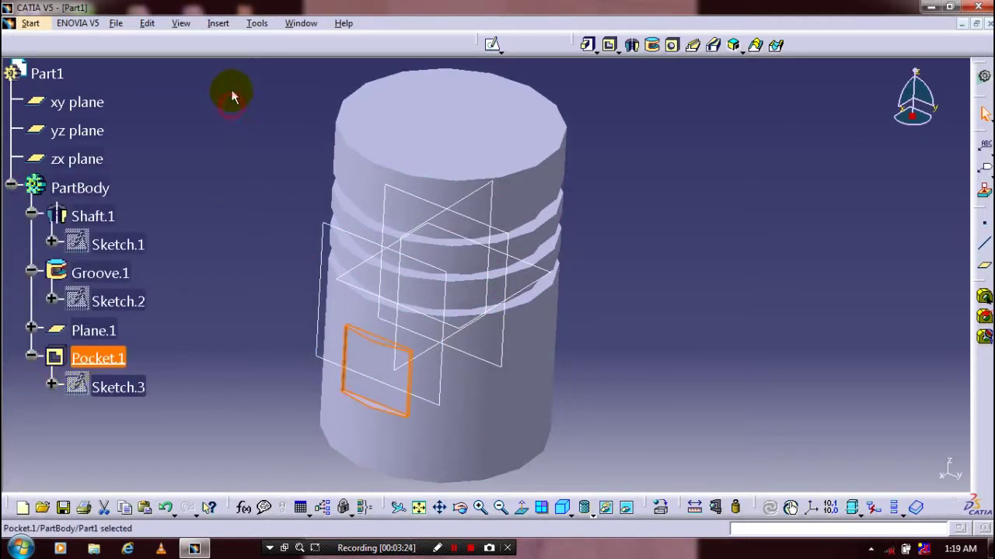
{"action": "left_click", "coordinate": [218, 25]}
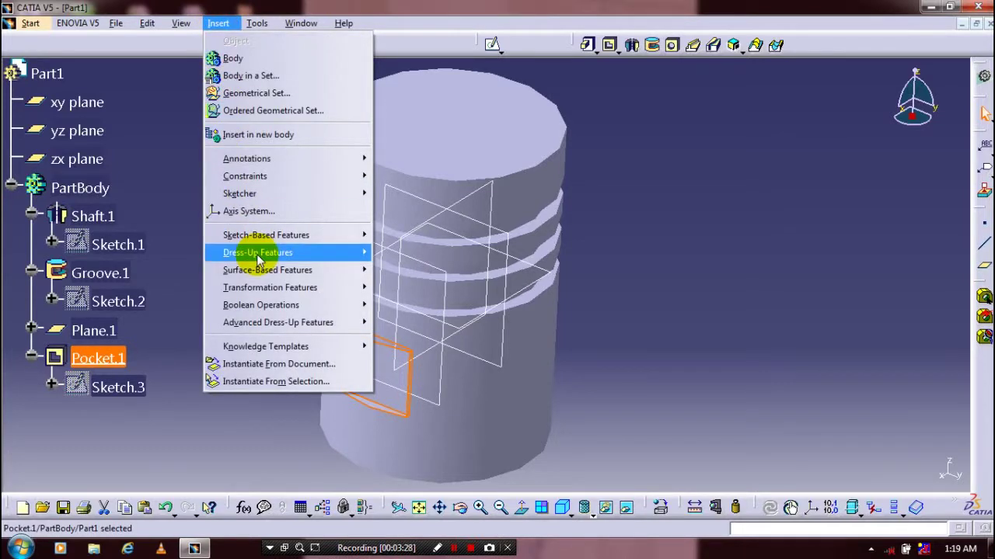
{"action": "mouse_move", "coordinate": [266, 288]}
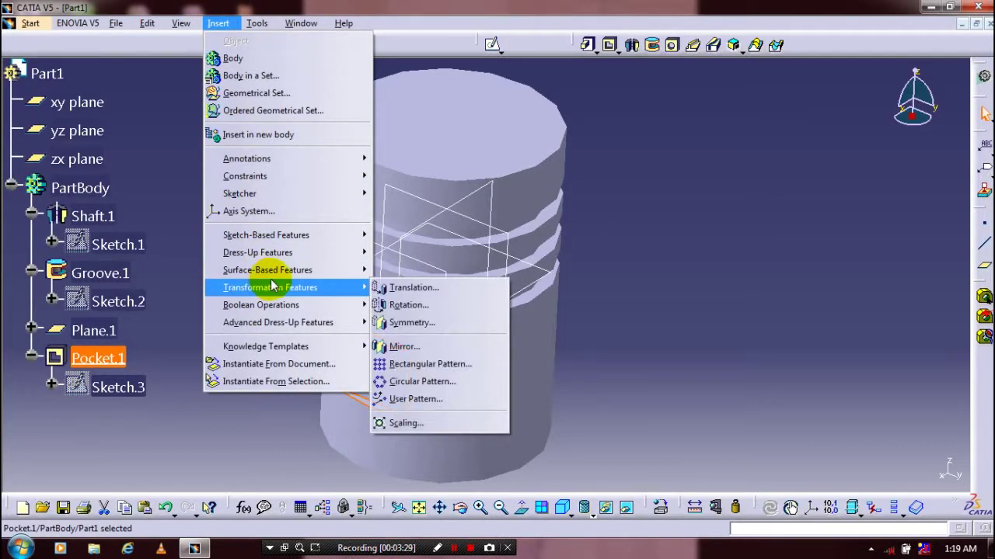
{"action": "left_click", "coordinate": [414, 354]}
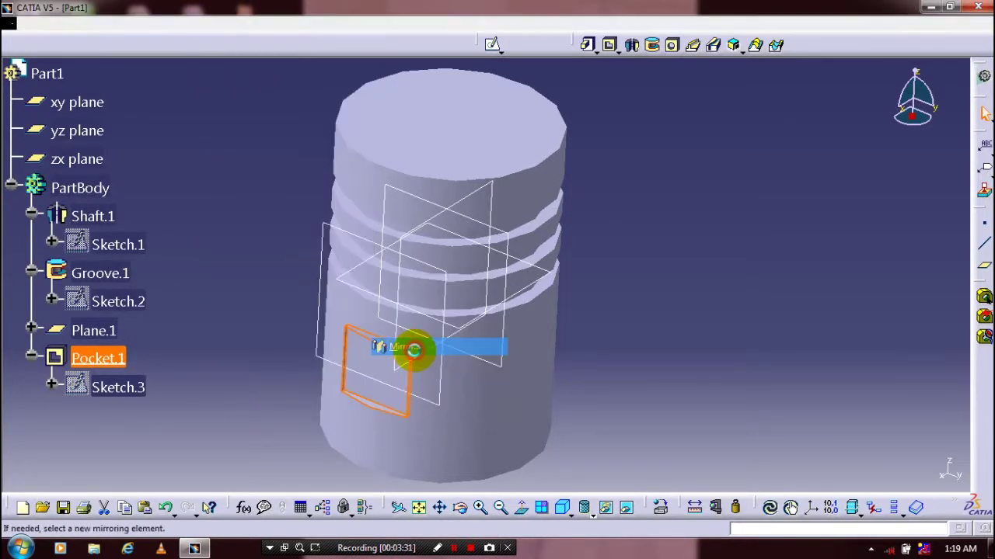
{"action": "left_click", "coordinate": [410, 195]}
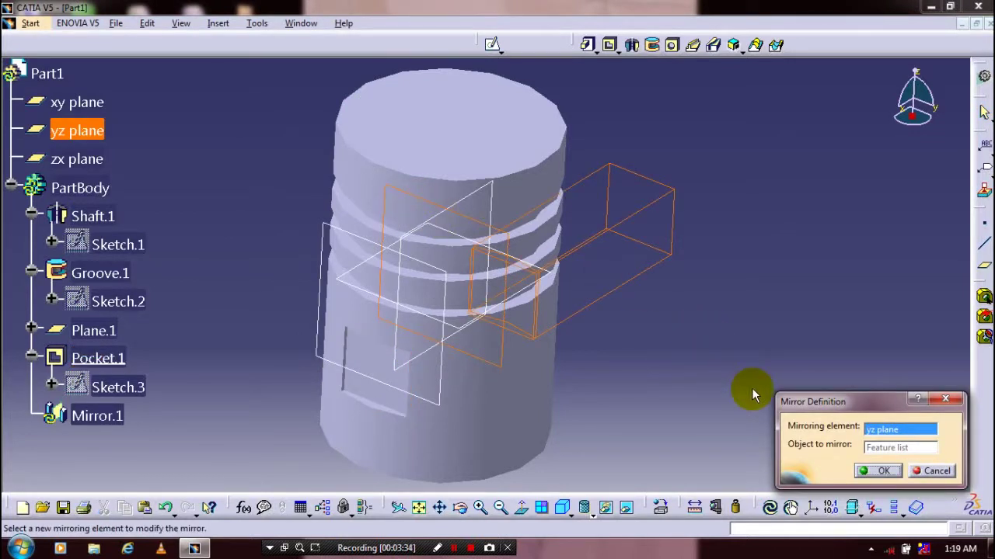
{"action": "key", "text": "Return"}
Start a sketch on the rectangular pocket's floor and draw a circle about 5.2 mm in diameter near the pocket's centre.
{"action": "middle_click_drag", "start_coordinate": [611, 382], "coordinate": [595, 355]}
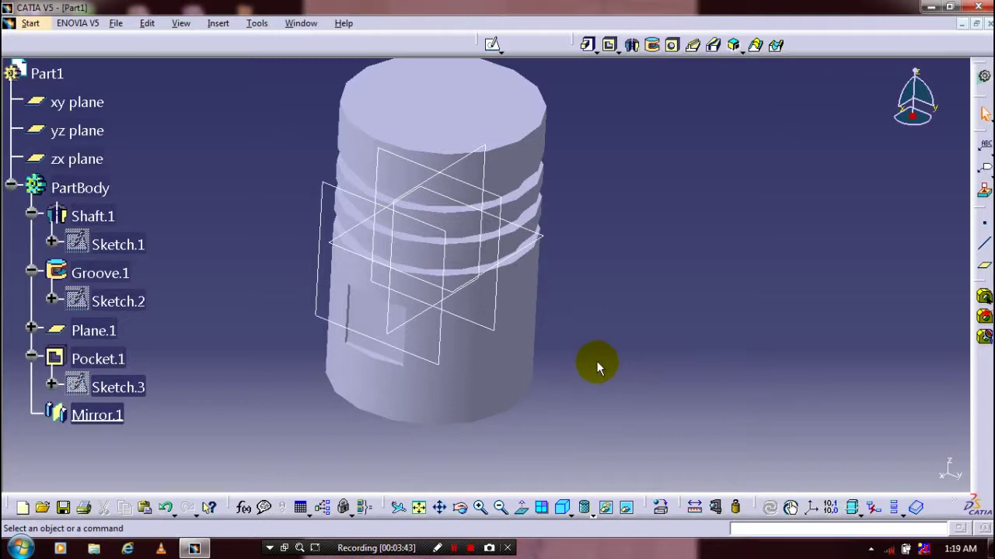
{"action": "left_click", "coordinate": [362, 318]}
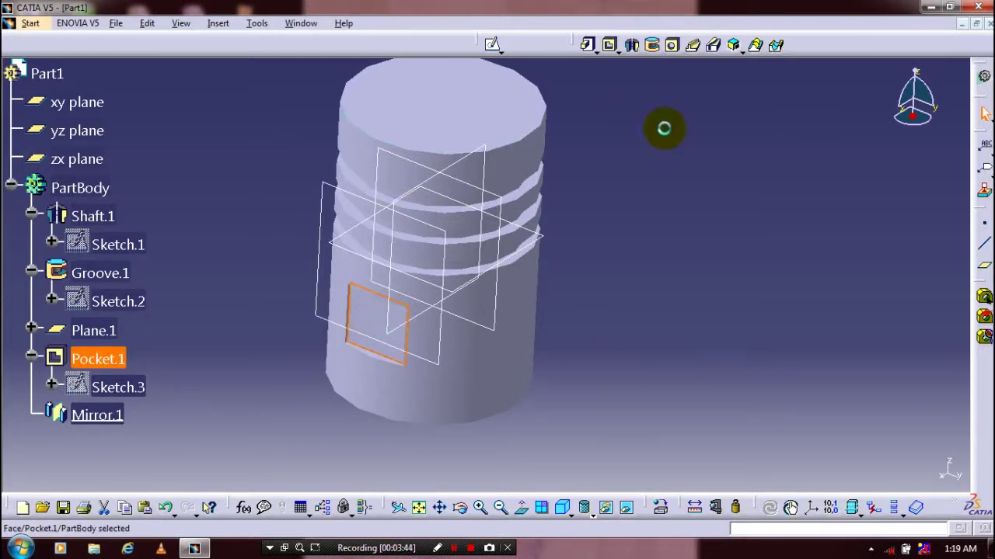
{"action": "left_click", "coordinate": [492, 45]}
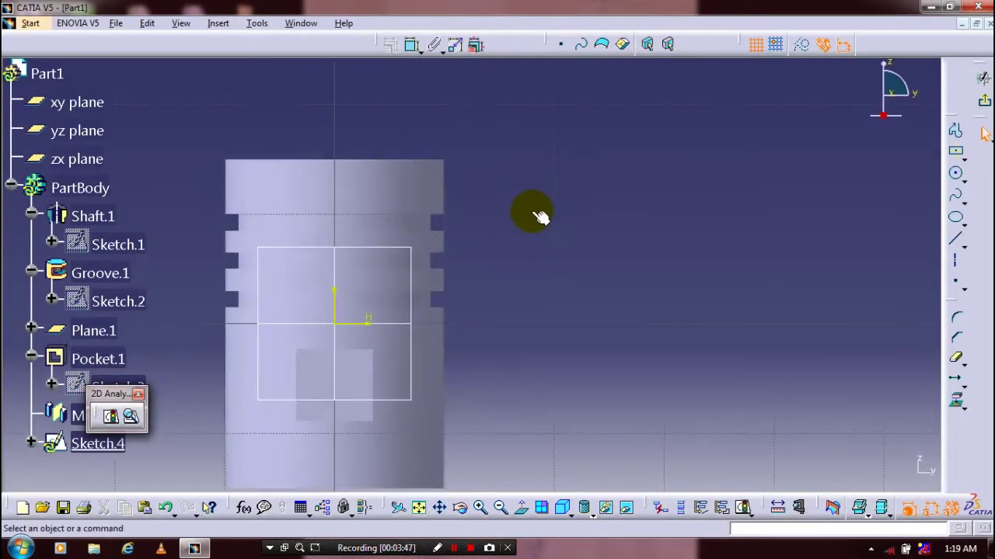
{"action": "left_click", "coordinate": [956, 173]}
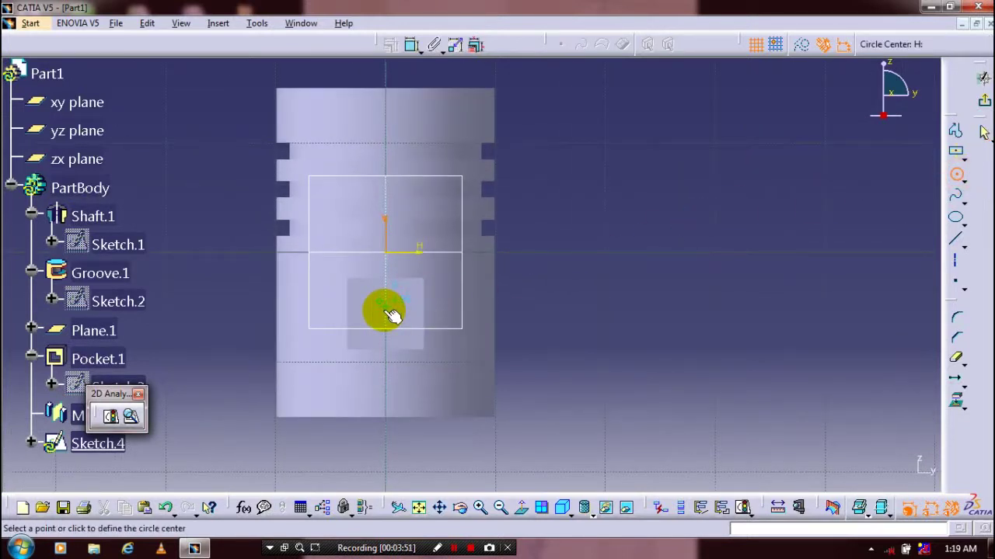
{"action": "left_click", "coordinate": [391, 307]}
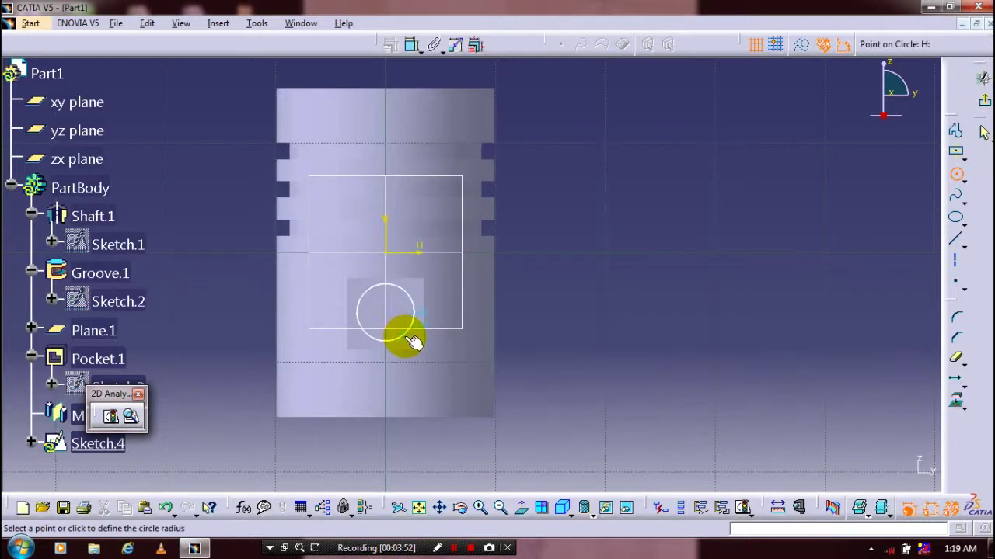
{"action": "left_click", "coordinate": [404, 332]}
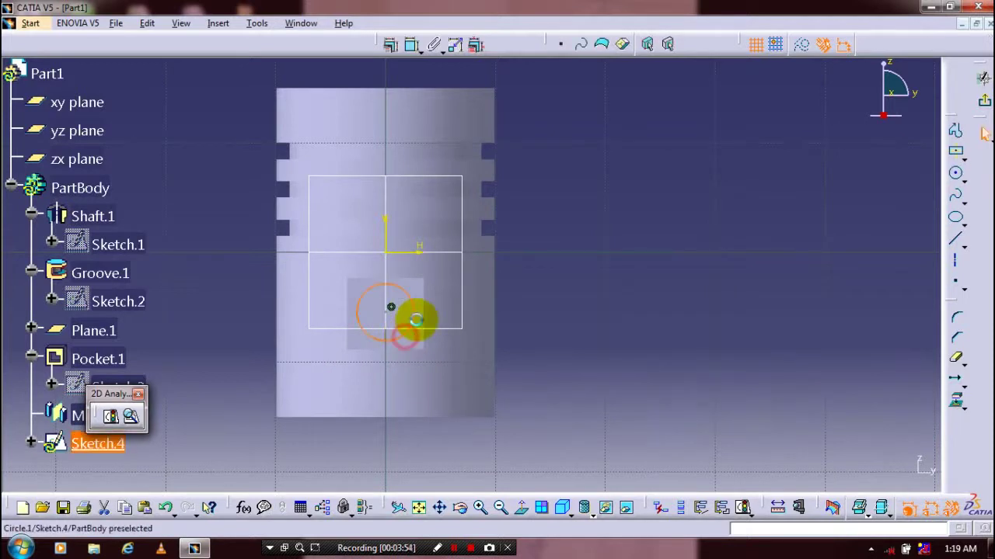
Dimension the circle, set its diameter to 5 mm and exit the sketch.
{"action": "left_click", "coordinate": [412, 44]}
{"action": "double_click", "coordinate": [596, 235]}
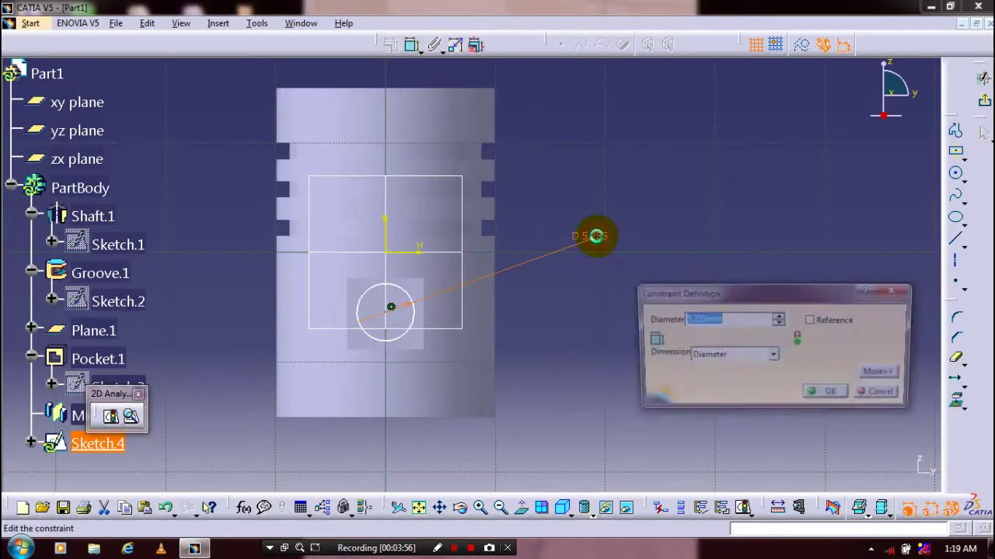
{"action": "type", "text": "5"}
{"action": "key", "text": "Return"}
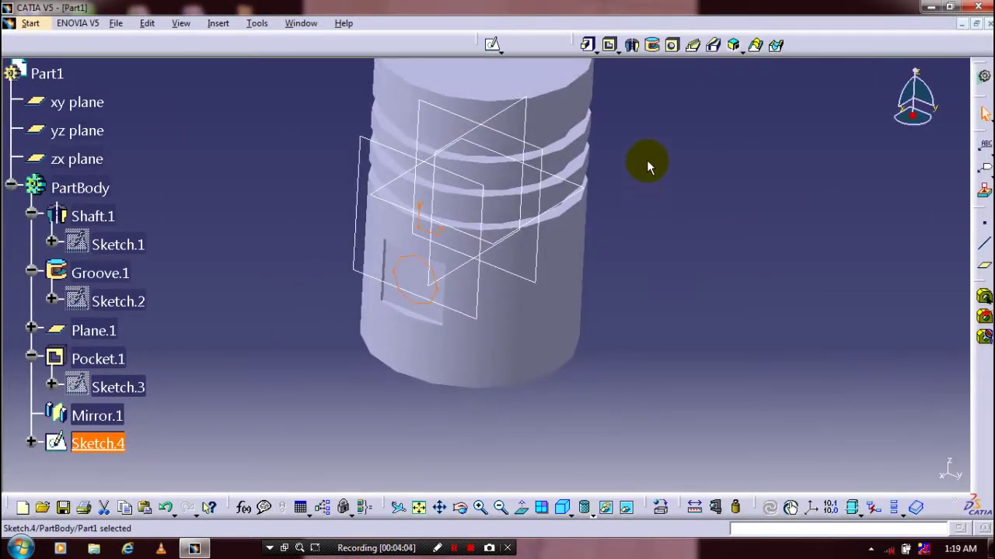
Try to cut the 5 mm circle as an Up to next Pocket with both side and direction reversed.
{"action": "left_click", "coordinate": [610, 44]}
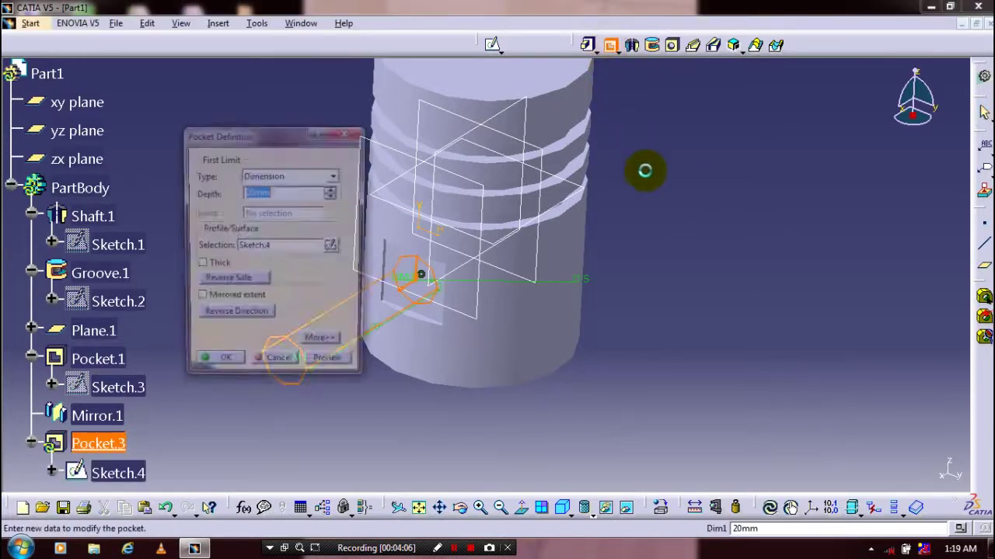
{"action": "middle_click_drag", "start_coordinate": [666, 271], "coordinate": [586, 295]}
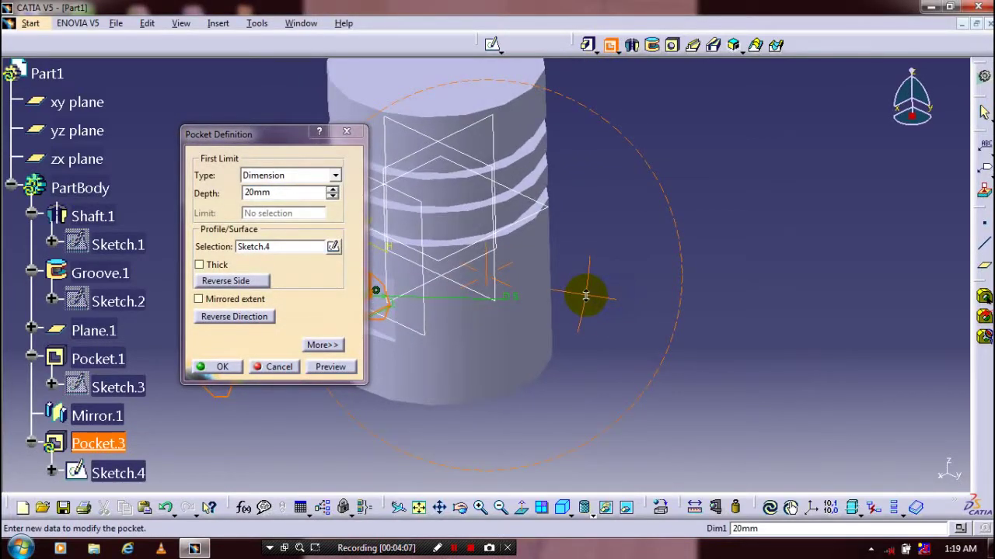
{"action": "left_click", "coordinate": [256, 280]}
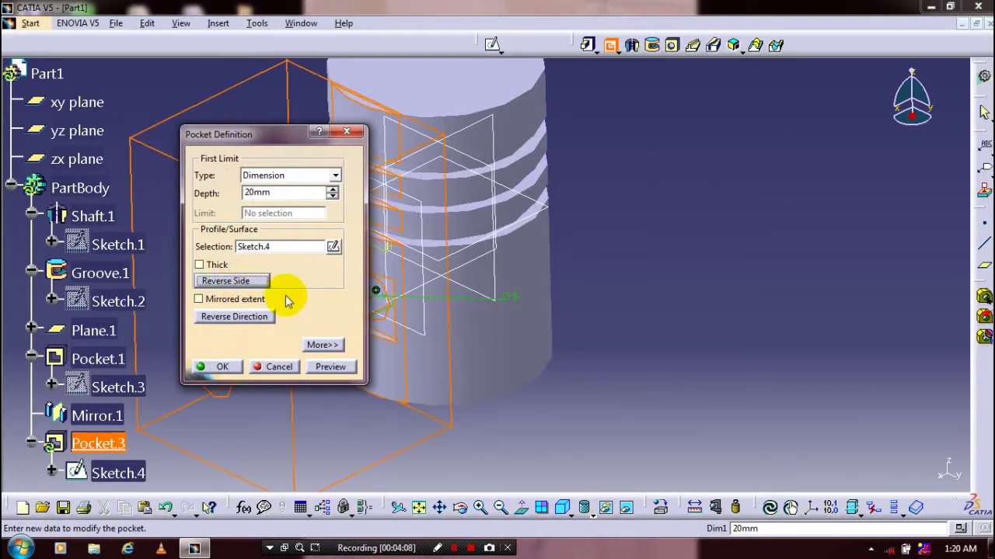
{"action": "mouse_move", "coordinate": [522, 366]}
{"action": "middle_mouse_down"}
{"action": "mouse_move", "coordinate": [648, 329]}
{"action": "mouse_move", "coordinate": [603, 354]}
{"action": "mouse_move", "coordinate": [577, 349]}
{"action": "mouse_move", "coordinate": [582, 378]}
{"action": "mouse_move", "coordinate": [521, 384]}
{"action": "middle_mouse_up"}
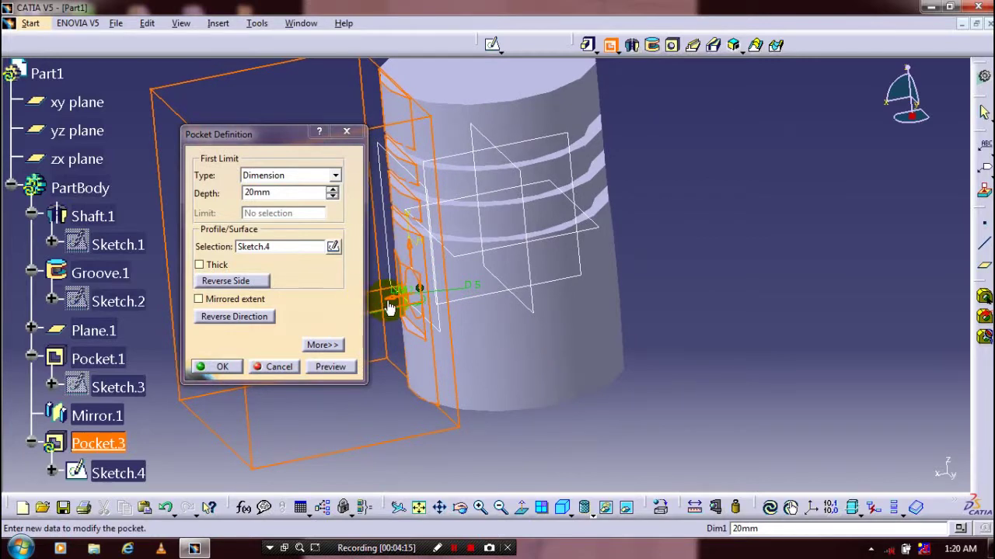
{"action": "middle_click_drag", "start_coordinate": [390, 308], "coordinate": [582, 351]}
{"action": "middle_click_drag", "start_coordinate": [659, 333], "coordinate": [487, 318]}
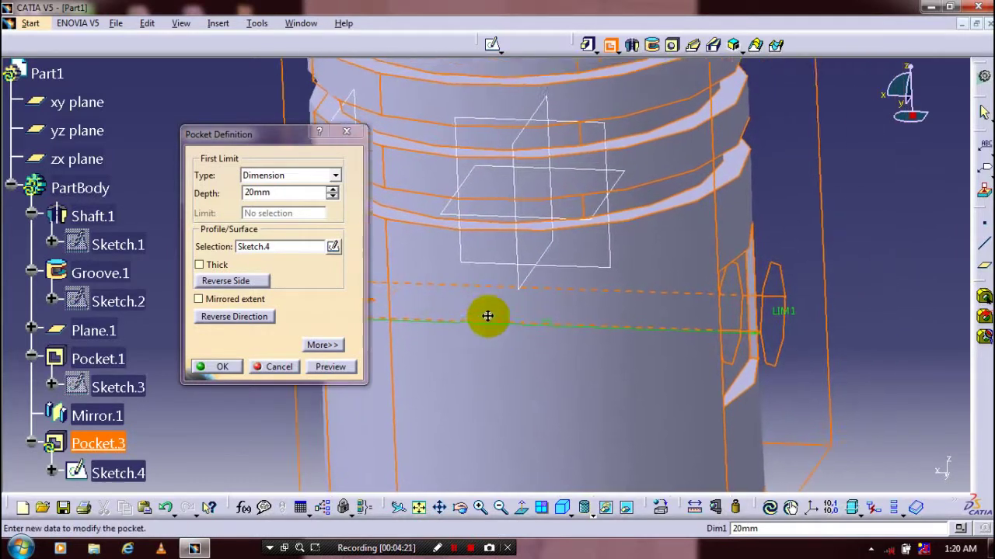
{"action": "left_click", "coordinate": [334, 175]}
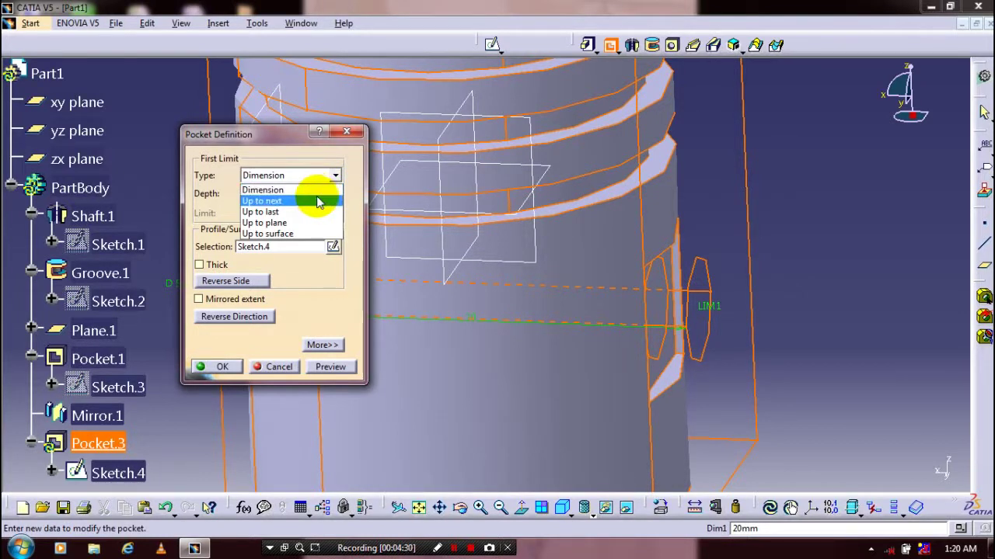
{"action": "left_click", "coordinate": [316, 201]}
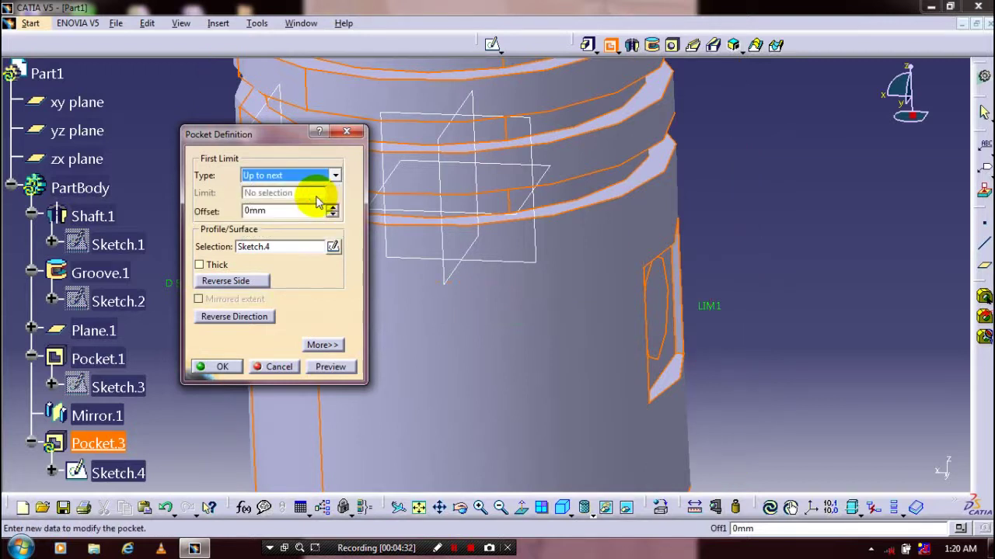
{"action": "left_click", "coordinate": [215, 367]}
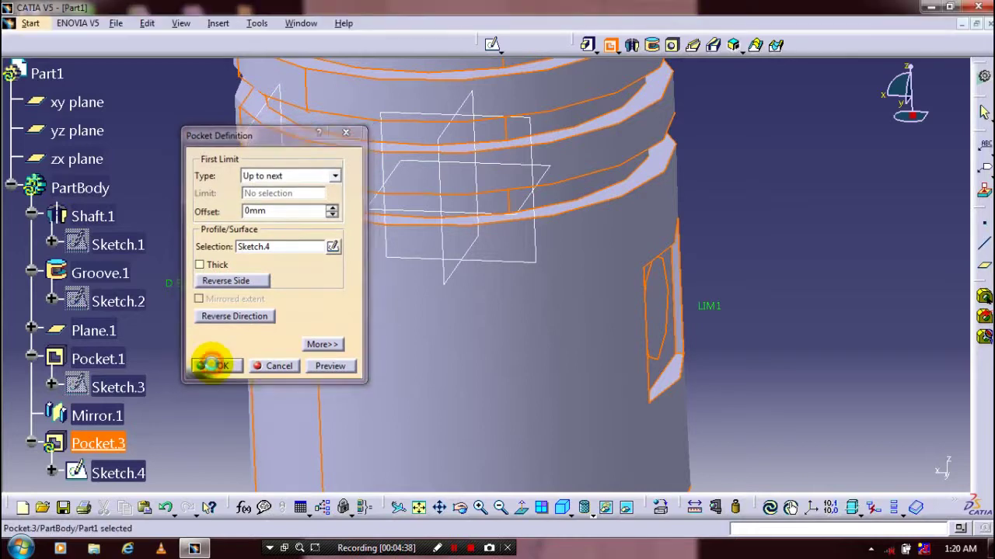
Reopen the circular pocket's definition, leave it without changes and undo that pocket.
{"action": "middle_click_drag", "start_coordinate": [358, 237], "coordinate": [93, 447]}
{"action": "left_click", "coordinate": [360, 235]}
{"action": "double_click", "coordinate": [97, 443]}
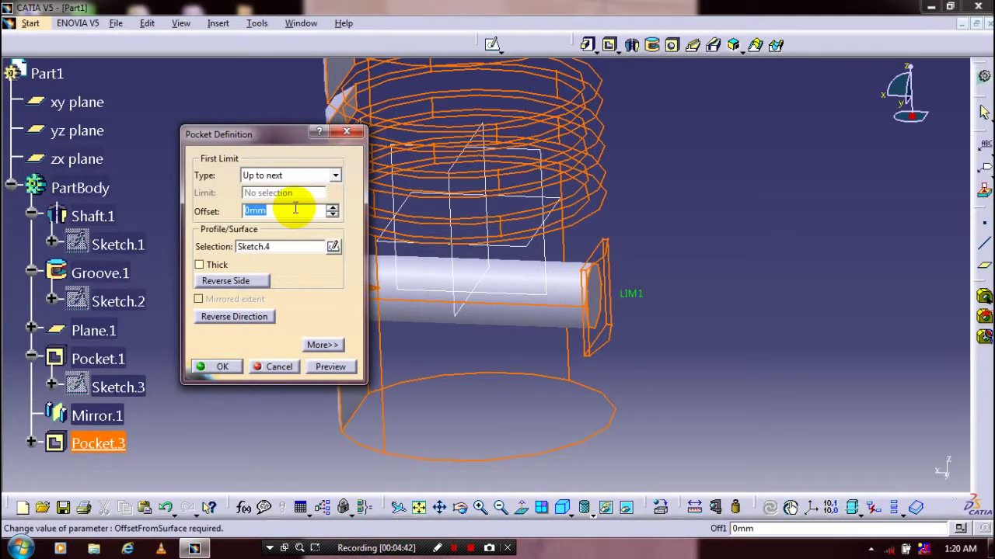
{"action": "key", "text": "Escape"}
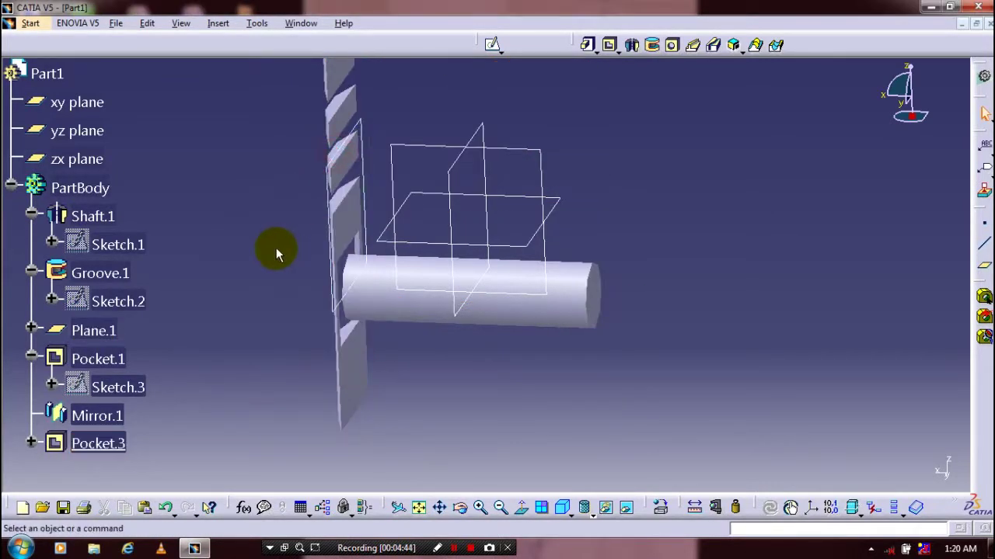
{"action": "key", "text": "ctrl+z"}
Cut the 5 mm circle through the cylinder as an Up to next Pocket with the direction reversed.
{"action": "middle_click_drag", "start_coordinate": [235, 311], "coordinate": [253, 322]}
{"action": "middle_click_drag", "start_coordinate": [289, 323], "coordinate": [257, 323]}
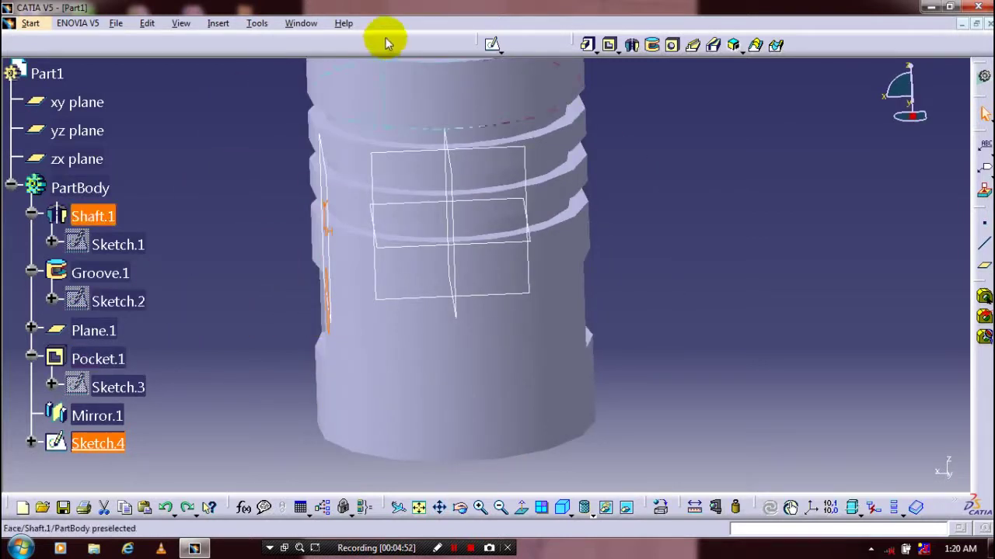
{"action": "left_click", "coordinate": [609, 45]}
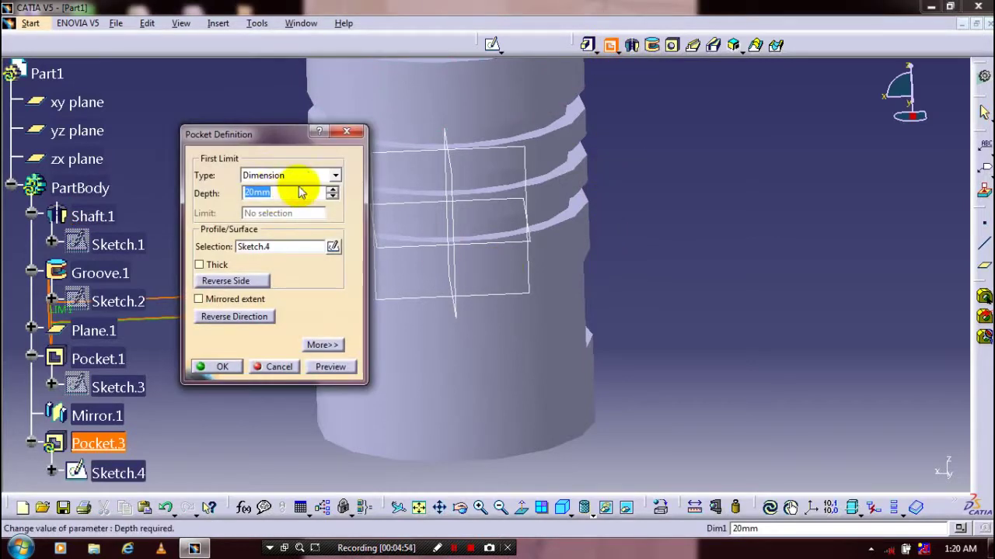
{"action": "left_click_drag", "start_coordinate": [255, 133], "coordinate": [614, 128]}
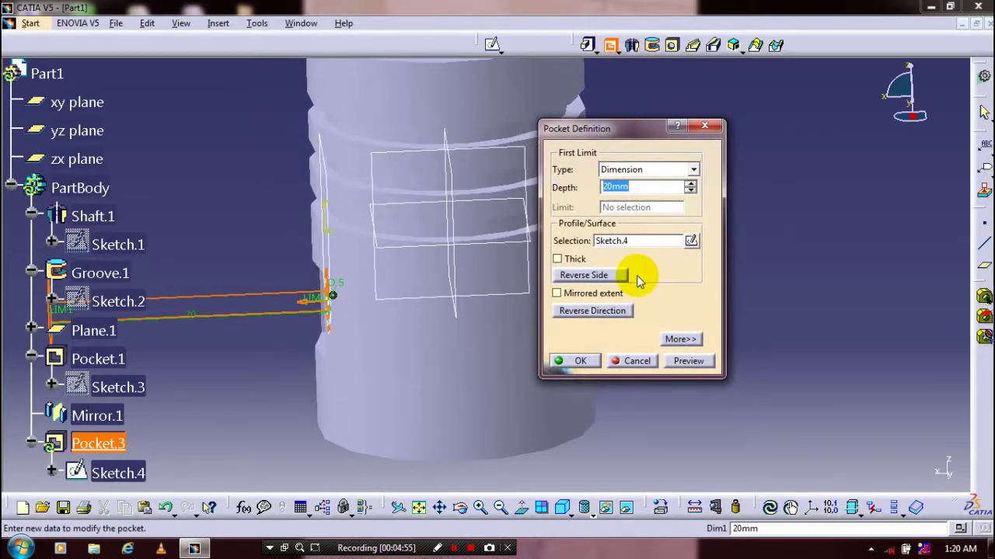
{"action": "middle_click_drag", "start_coordinate": [428, 240], "coordinate": [312, 233]}
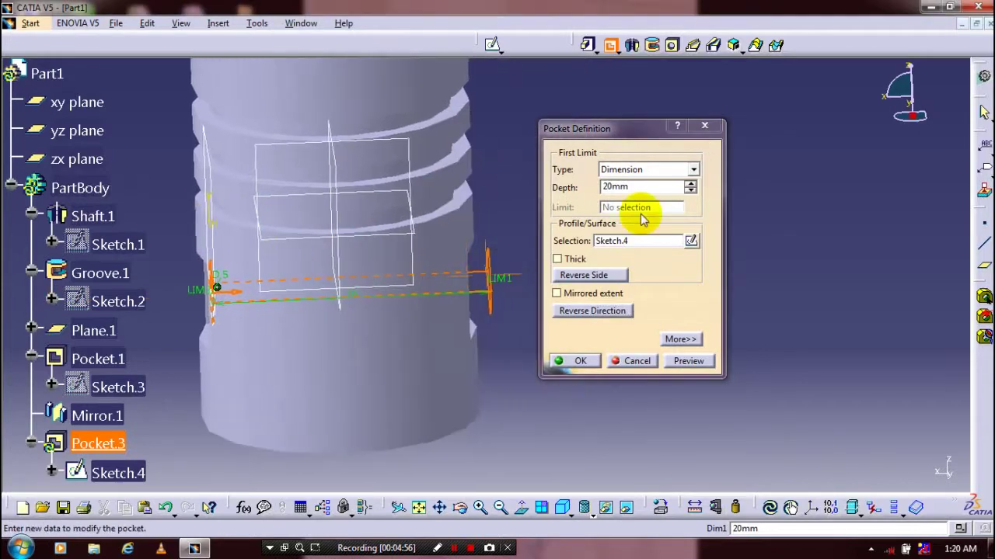
{"action": "left_click", "coordinate": [694, 171]}
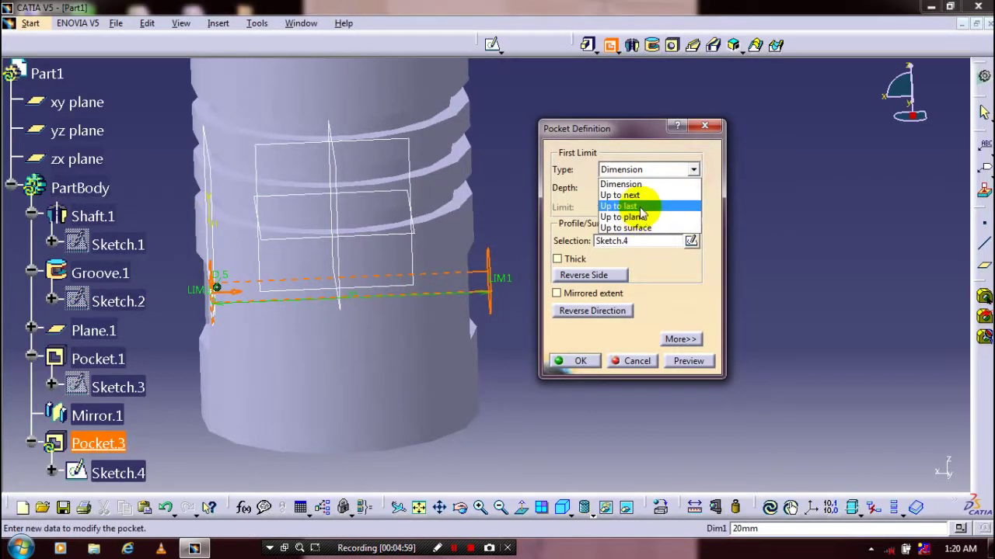
{"action": "left_click", "coordinate": [573, 357]}
{"action": "left_click", "coordinate": [575, 360]}
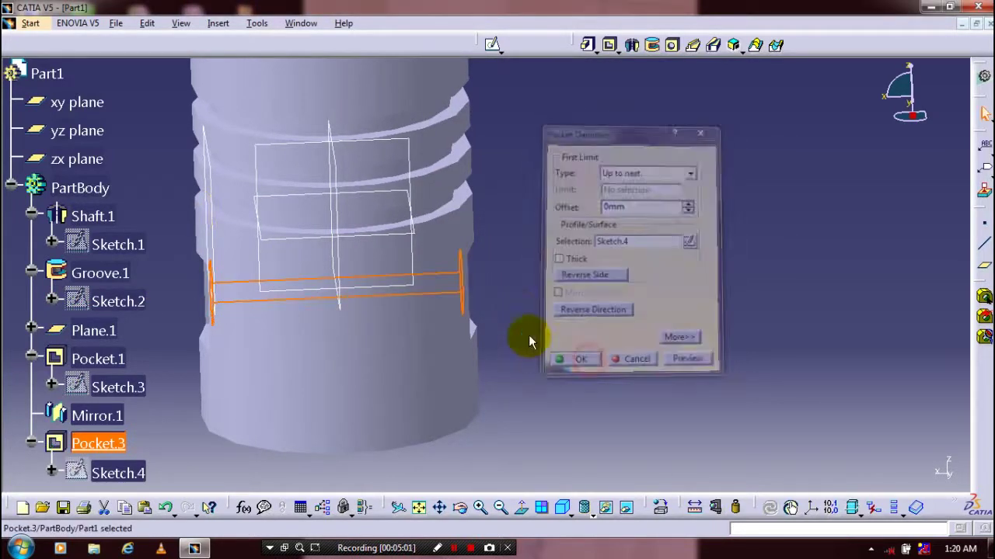
Shell the cylinder with a 1 mm inside thickness, removing its bottom face.
{"action": "middle_click_drag", "start_coordinate": [567, 295], "coordinate": [591, 261]}
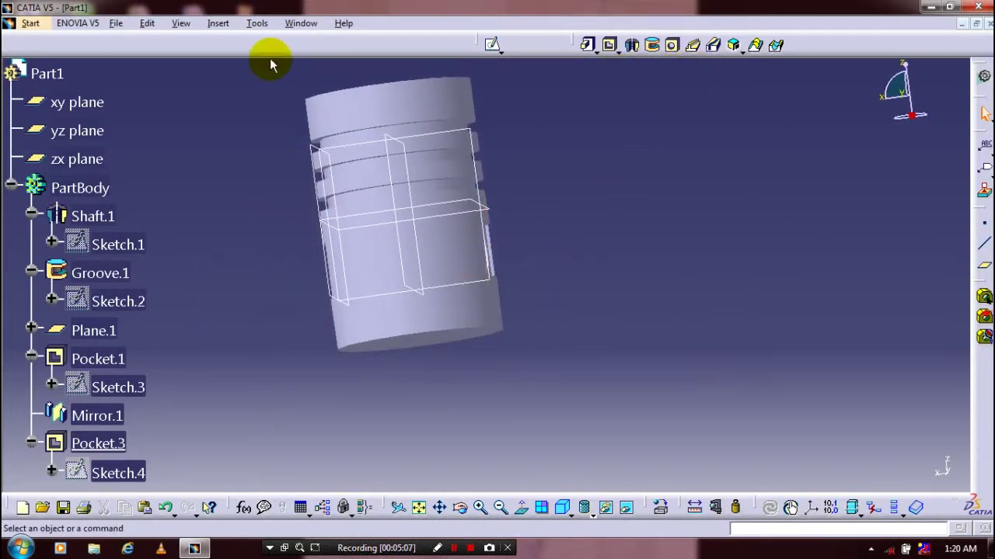
{"action": "left_click", "coordinate": [218, 24]}
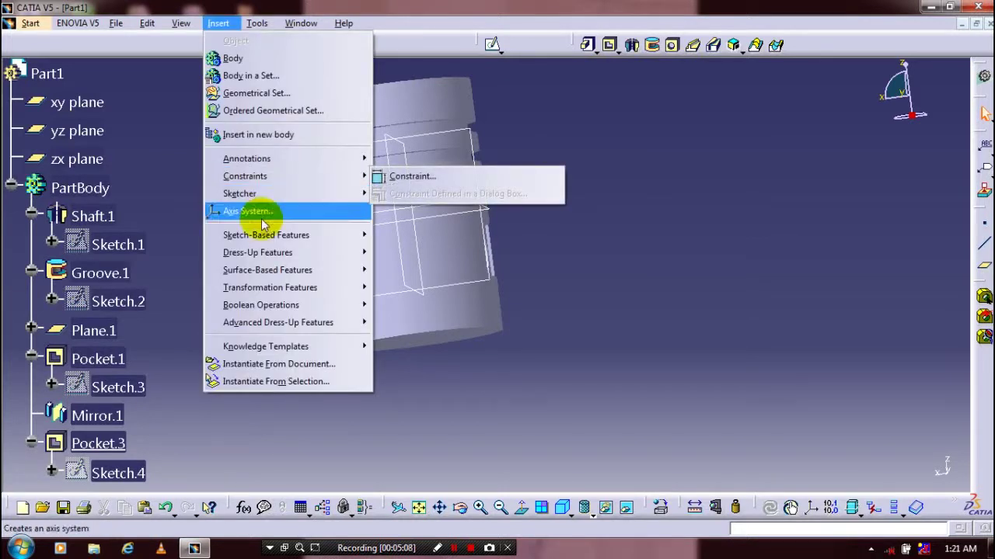
{"action": "mouse_move", "coordinate": [272, 288]}
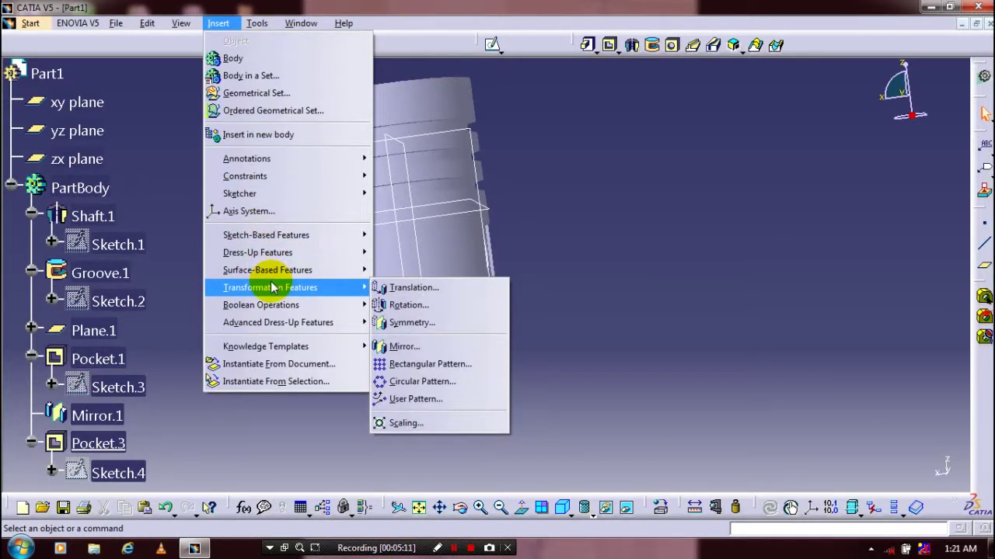
{"action": "mouse_move", "coordinate": [322, 254]}
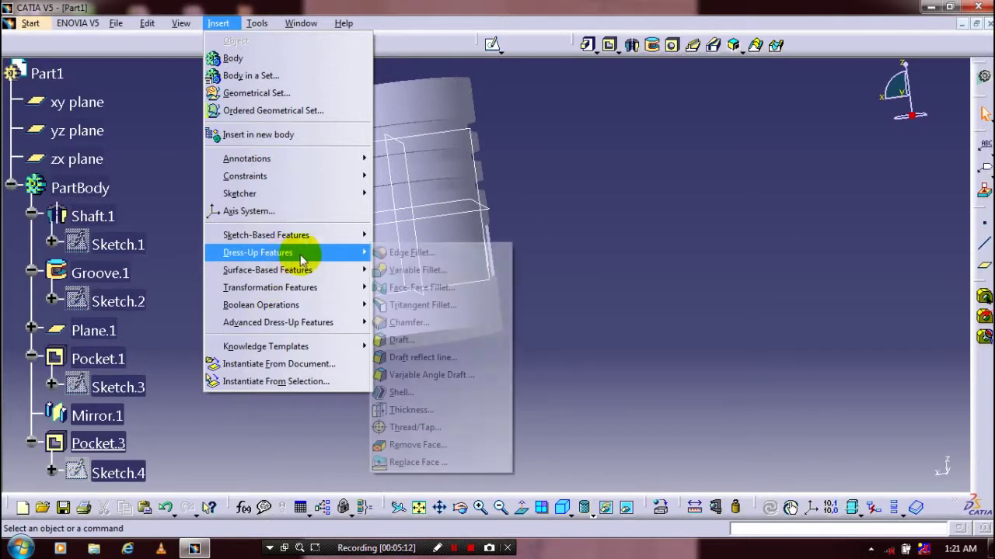
{"action": "left_click", "coordinate": [410, 393]}
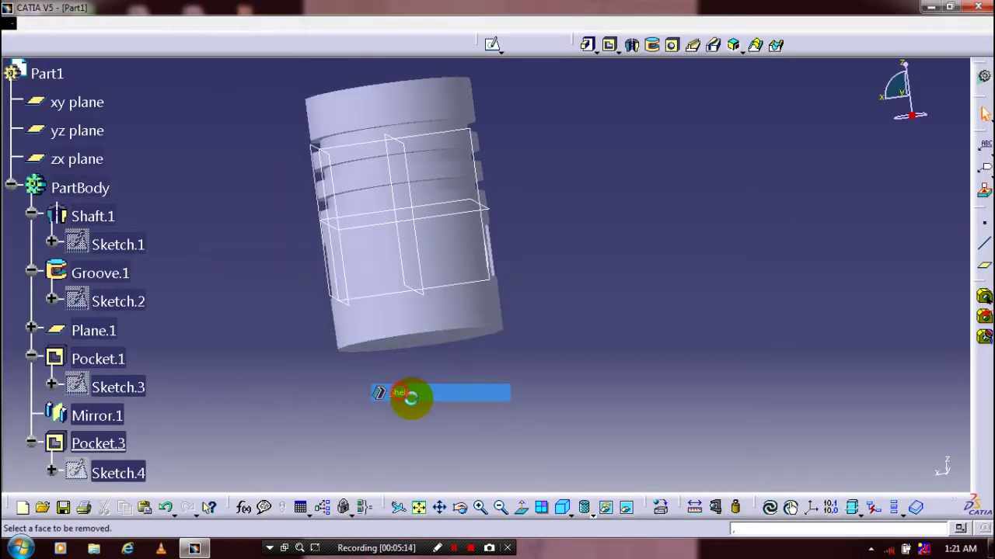
{"action": "left_click", "coordinate": [410, 362]}
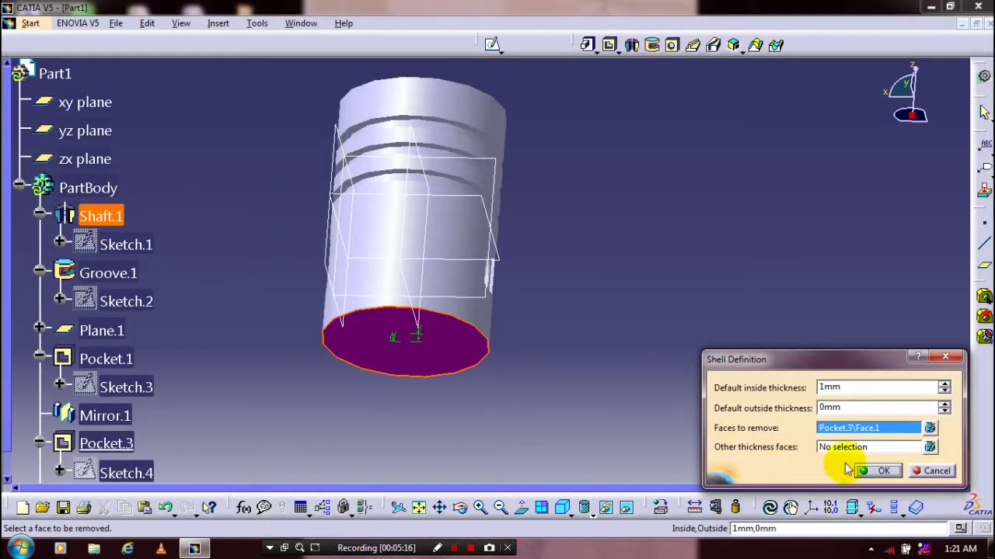
{"action": "left_click", "coordinate": [870, 388]}
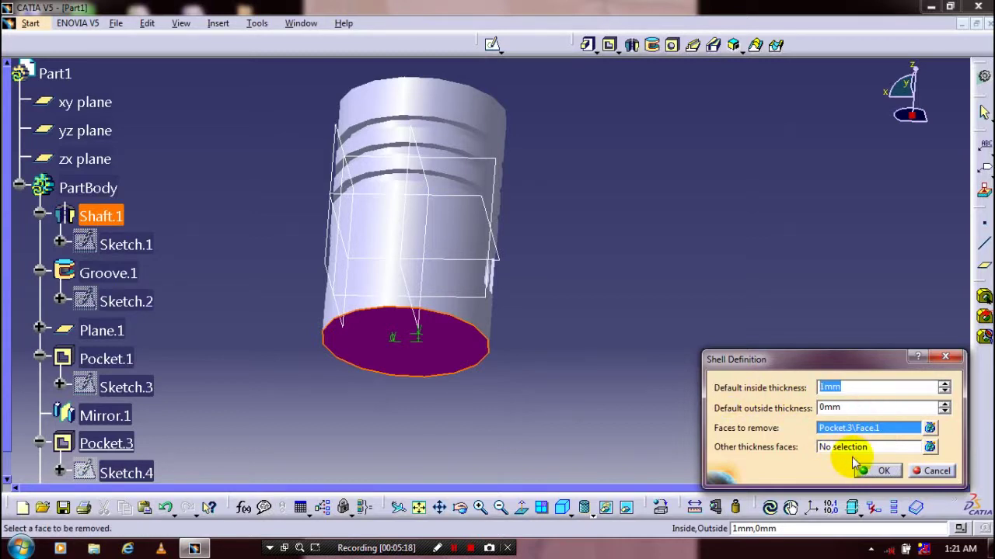
{"action": "left_click", "coordinate": [866, 470]}
{"action": "middle_click_drag", "start_coordinate": [520, 422], "coordinate": [506, 249]}
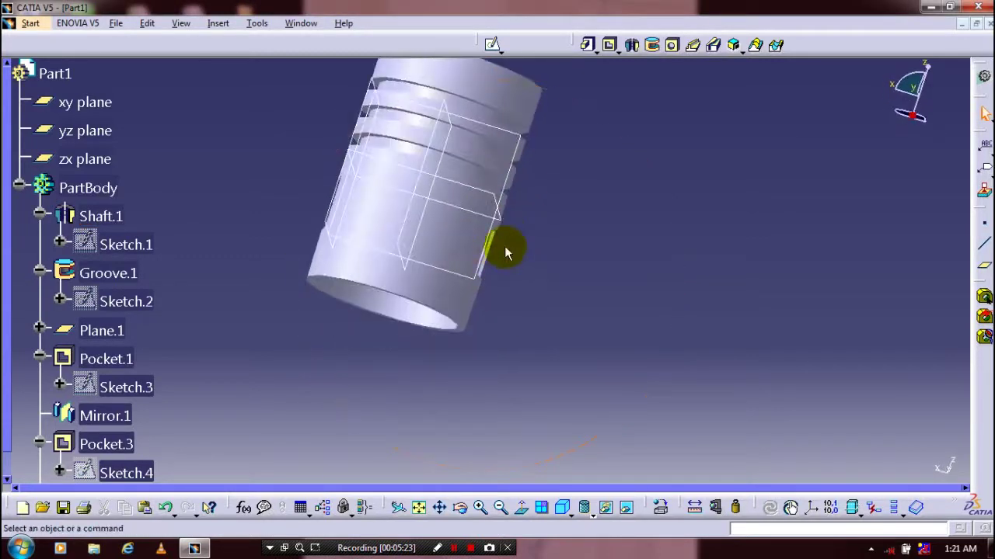
{"action": "left_click", "coordinate": [418, 203]}
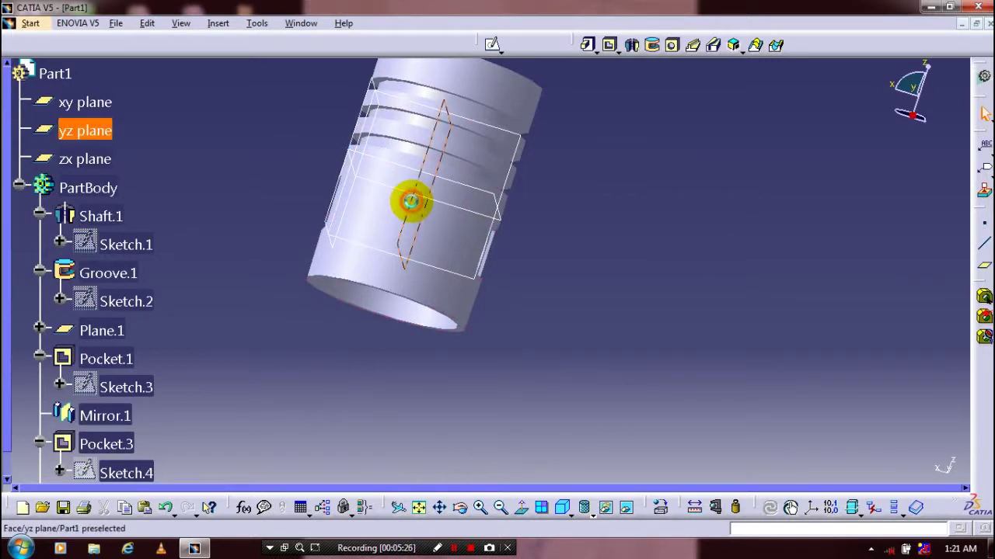
{"action": "left_click", "coordinate": [492, 49]}
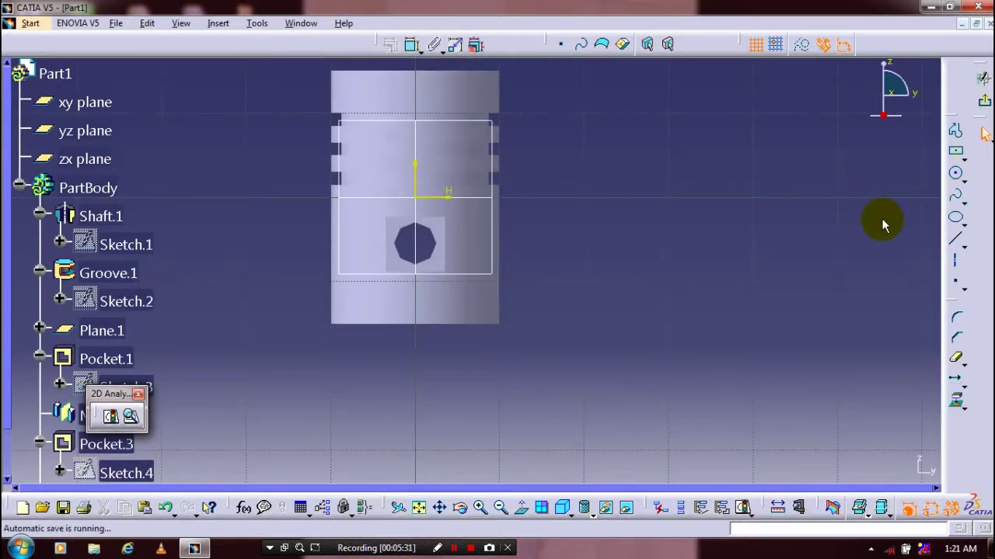
{"action": "middle_click_drag", "start_coordinate": [882, 225], "coordinate": [546, 264]}
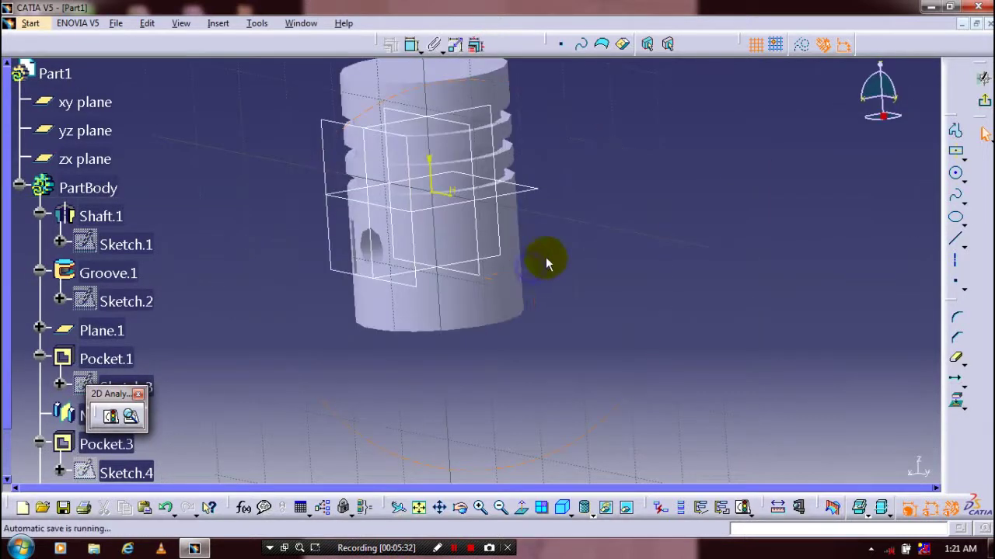
{"action": "left_click", "coordinate": [983, 79]}
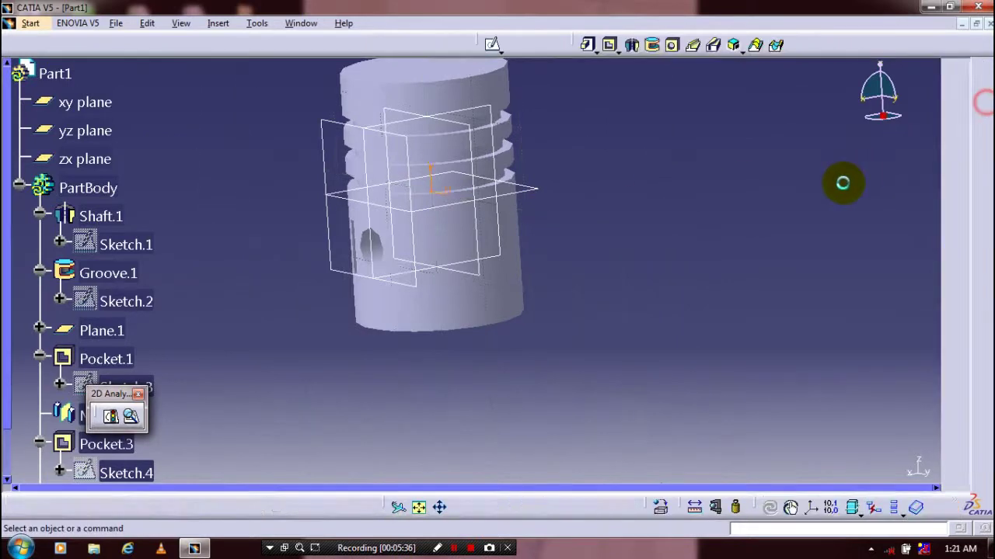
Start a sketch on the zx plane and draw a three-point arc bulging upward across the cylinder's lower end, extending past both walls.
{"action": "middle_click_drag", "start_coordinate": [736, 255], "coordinate": [582, 264]}
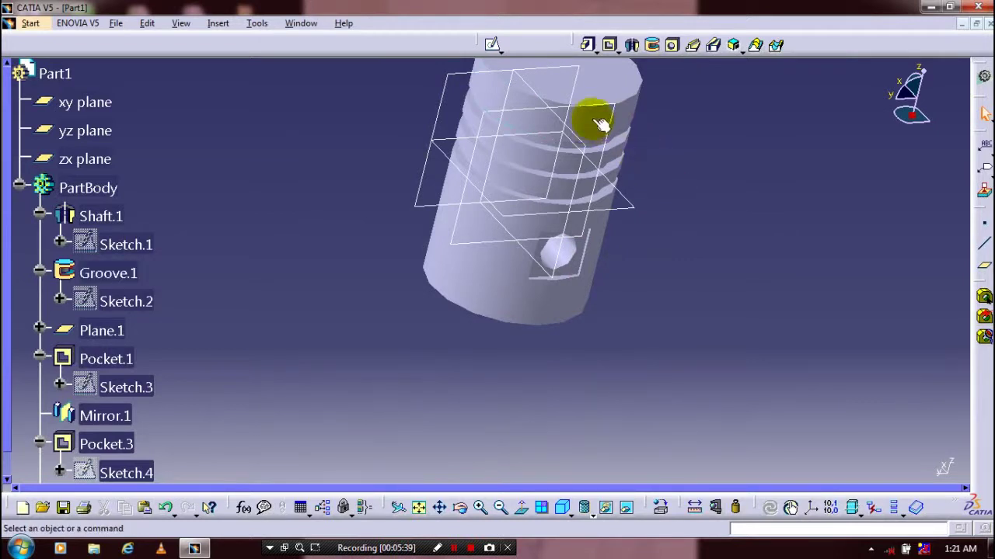
{"action": "left_click", "coordinate": [579, 133]}
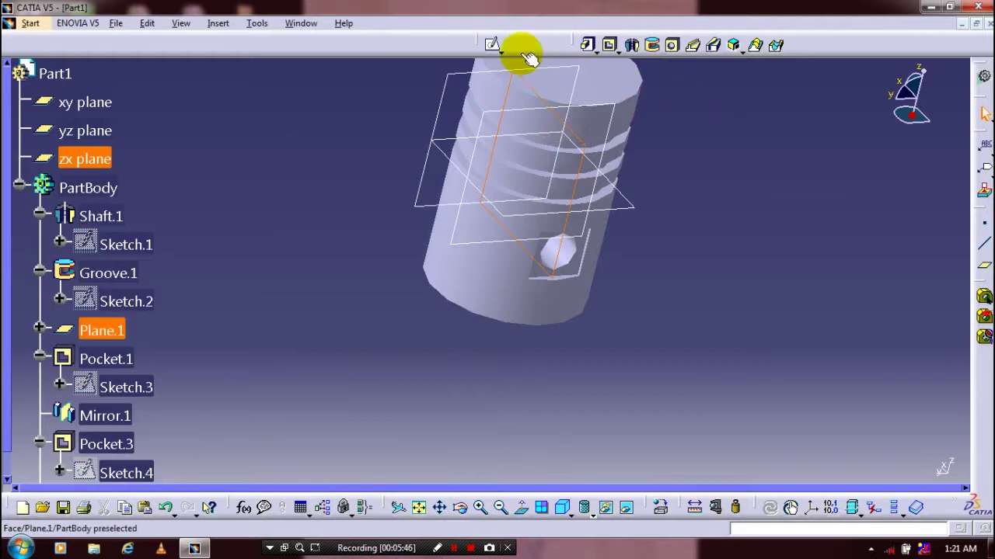
{"action": "left_click", "coordinate": [492, 44]}
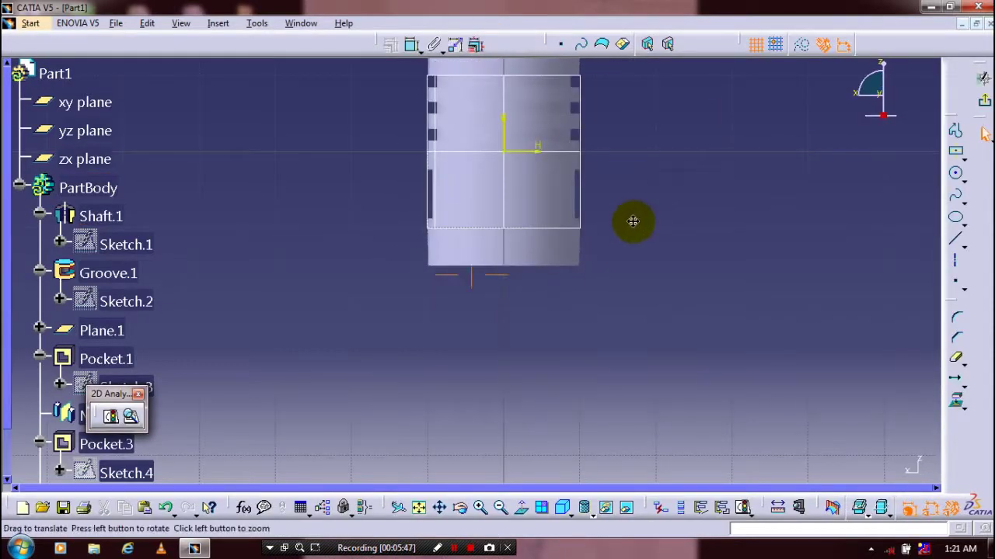
{"action": "middle_click_drag", "start_coordinate": [633, 222], "coordinate": [592, 282]}
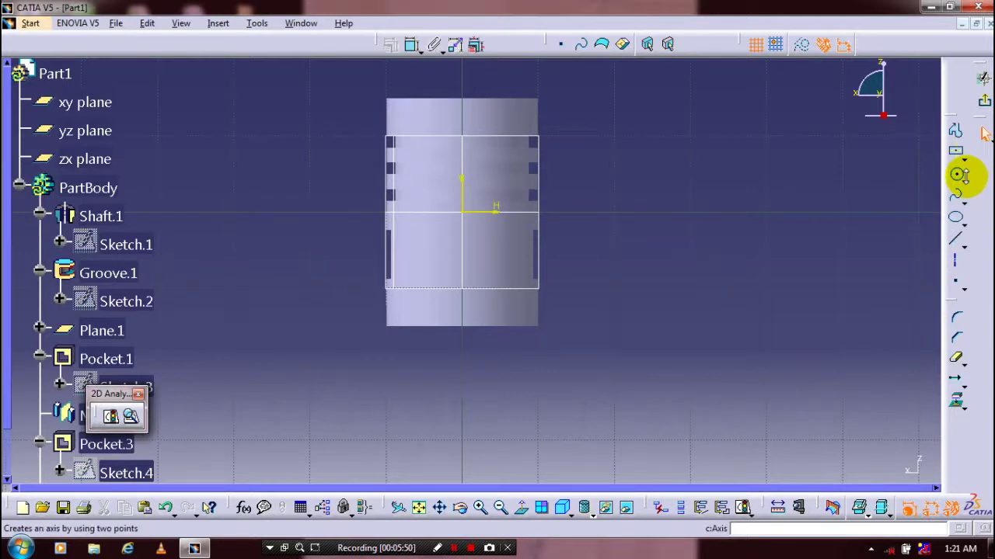
{"action": "left_click_drag", "start_coordinate": [959, 175], "coordinate": [948, 188]}
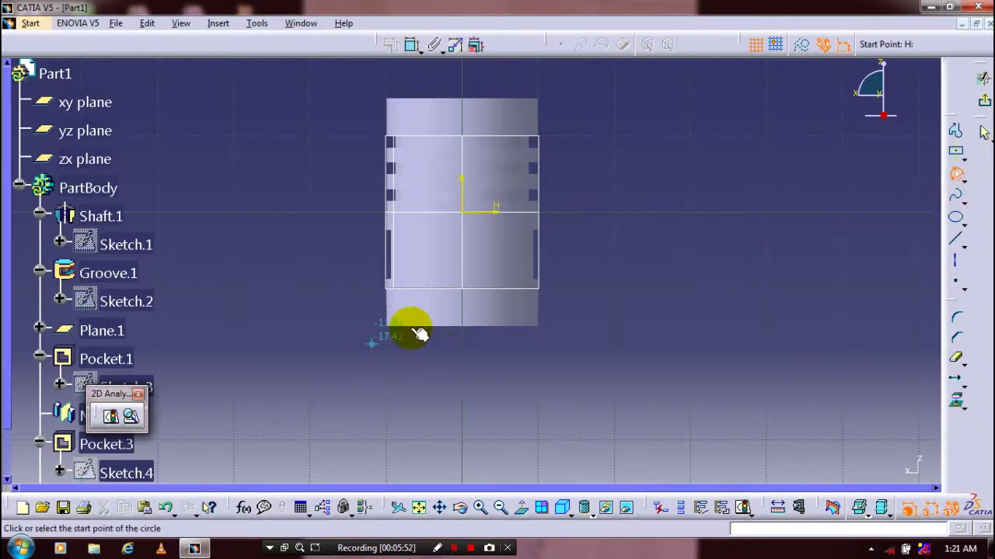
{"action": "left_click", "coordinate": [377, 325]}
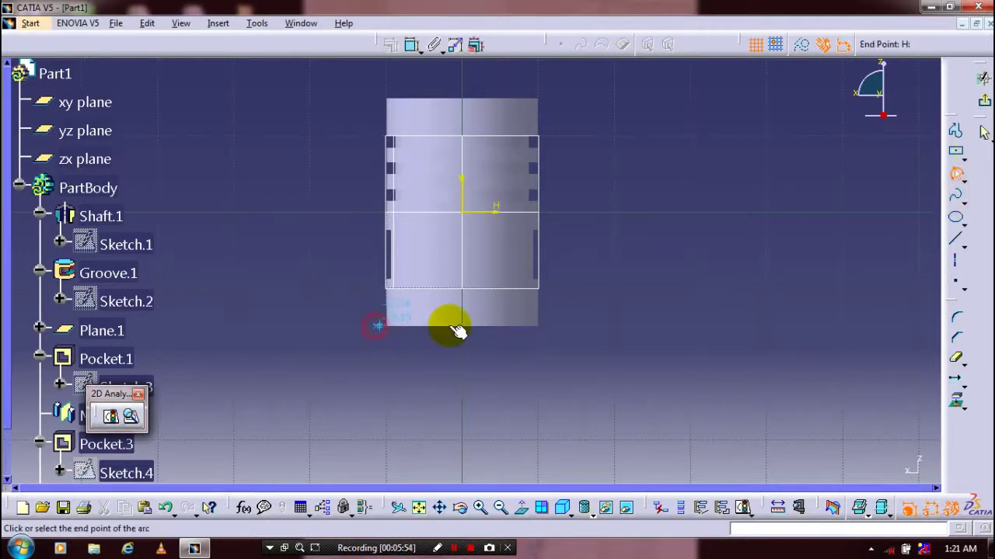
{"action": "left_click", "coordinate": [552, 325]}
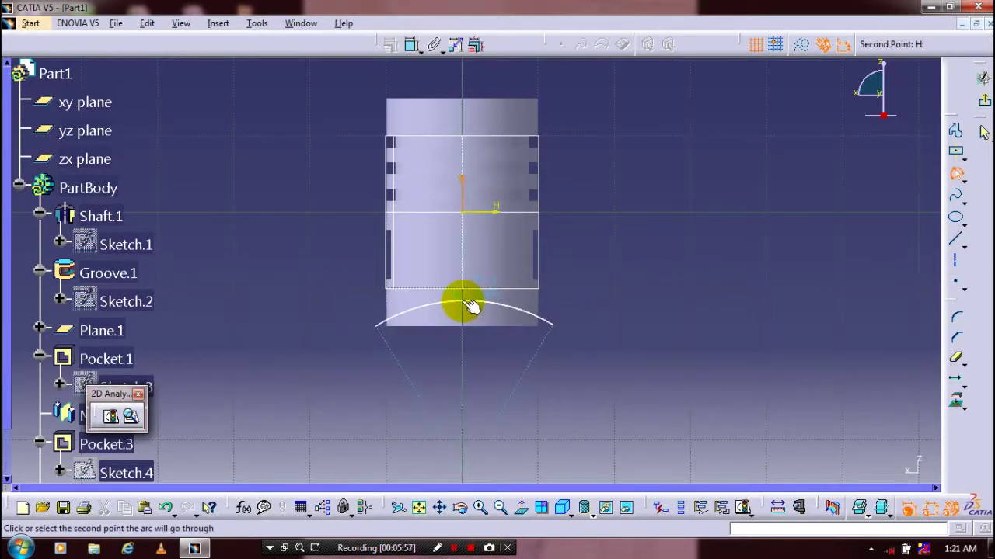
{"action": "left_click", "coordinate": [470, 304]}
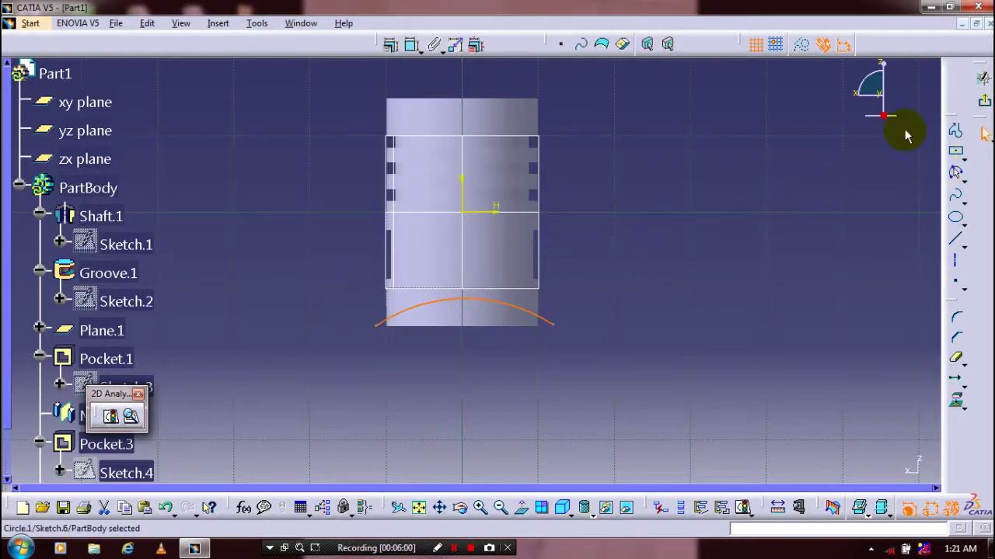
Draw a horizontal line along the cylinder's bottom edge between the two ends of the arc.
{"action": "left_click", "coordinate": [955, 130]}
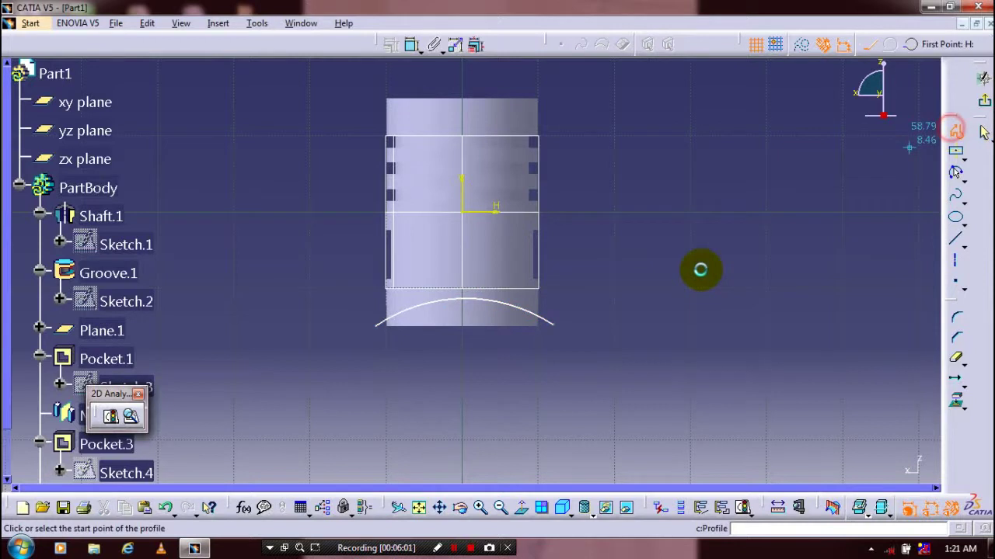
{"action": "left_click", "coordinate": [553, 325]}
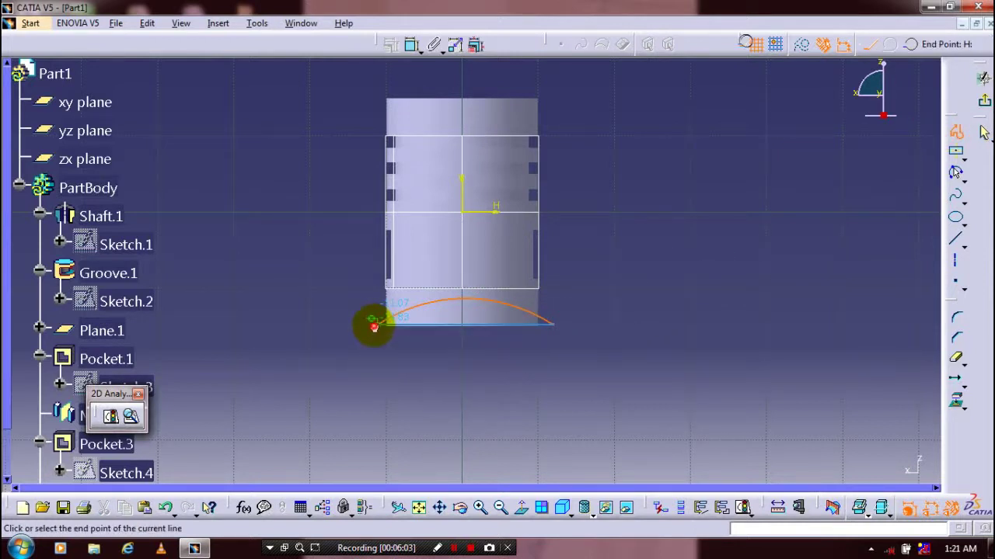
{"action": "left_click", "coordinate": [373, 326]}
{"action": "key", "text": "Escape"}
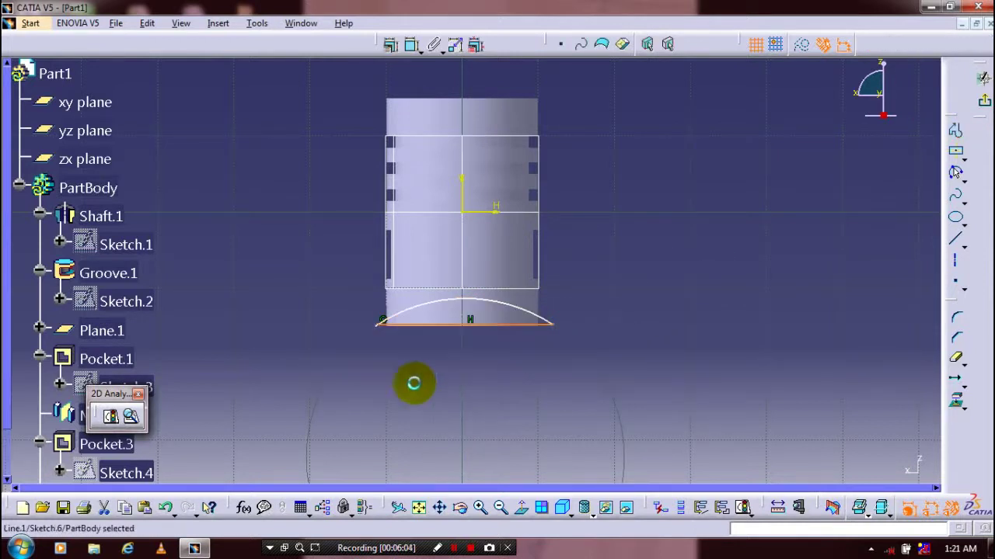
Make the unjoined ends of the line and arc coincident to close the profile, and exit the sketch.
{"action": "mouse_move", "coordinate": [373, 345]}
{"action": "middle_mouse_down"}
{"action": "mouse_move", "coordinate": [396, 302]}
{"action": "mouse_move", "coordinate": [295, 399]}
{"action": "middle_mouse_up"}
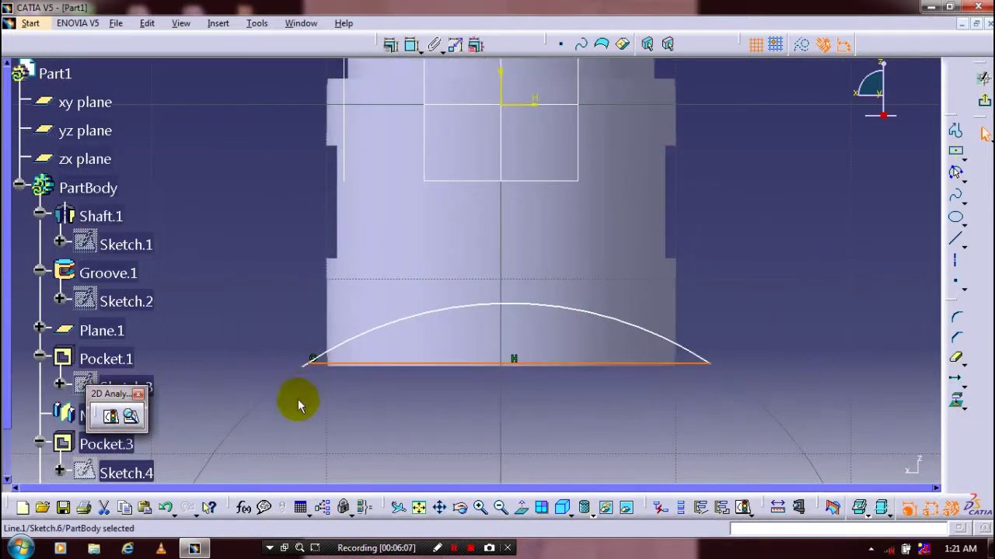
{"action": "key", "text": "Escape"}
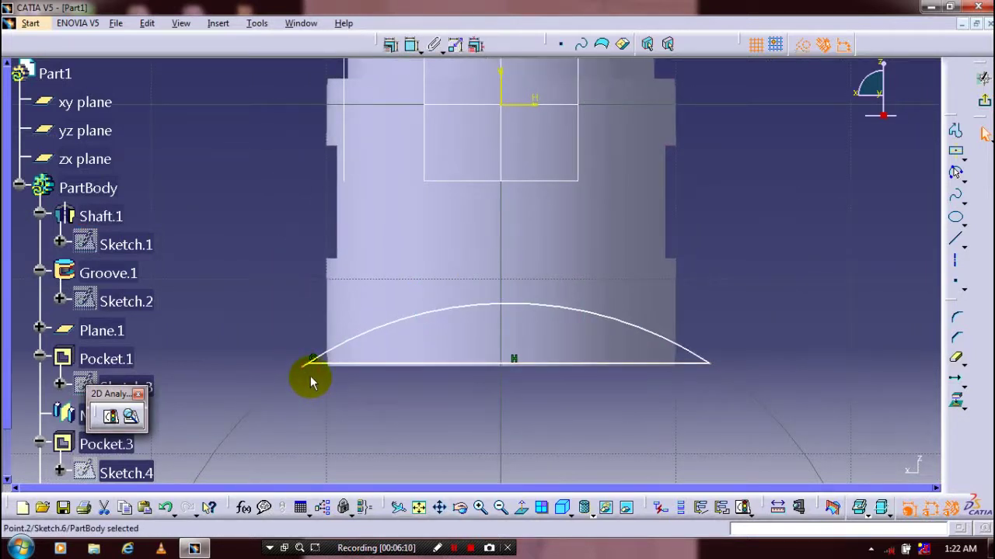
{"action": "left_click", "coordinate": [389, 45]}
{"action": "left_click", "coordinate": [846, 276]}
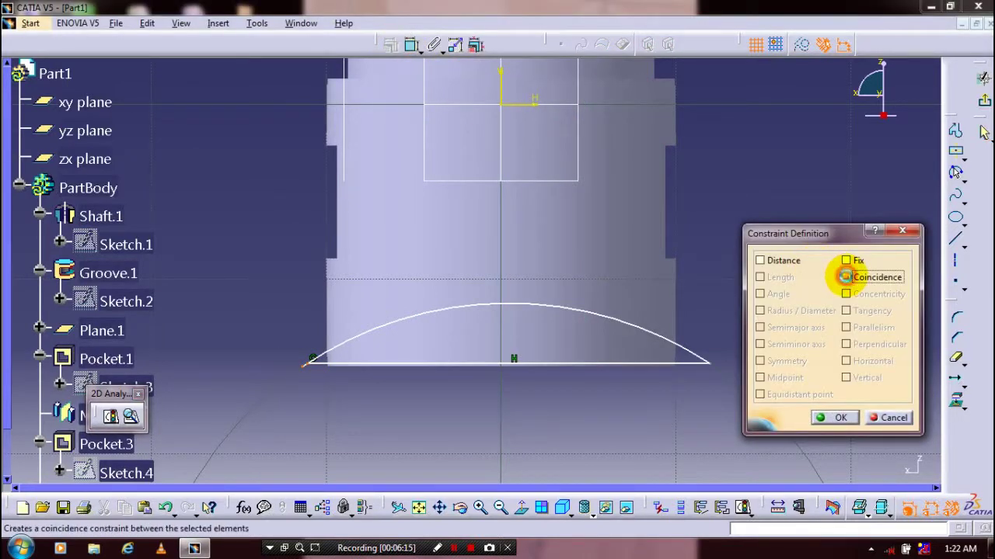
{"action": "left_click", "coordinate": [832, 417]}
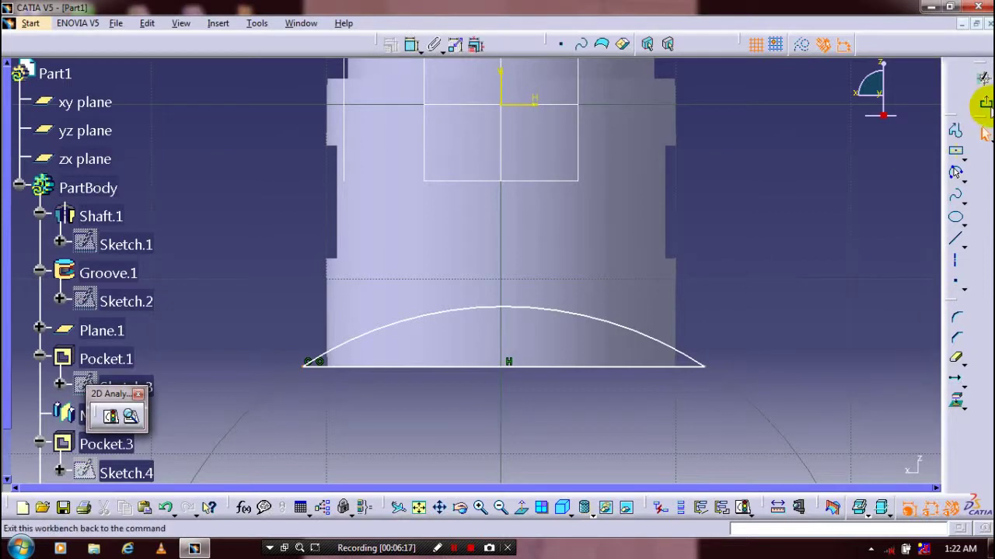
{"action": "left_click", "coordinate": [982, 79]}
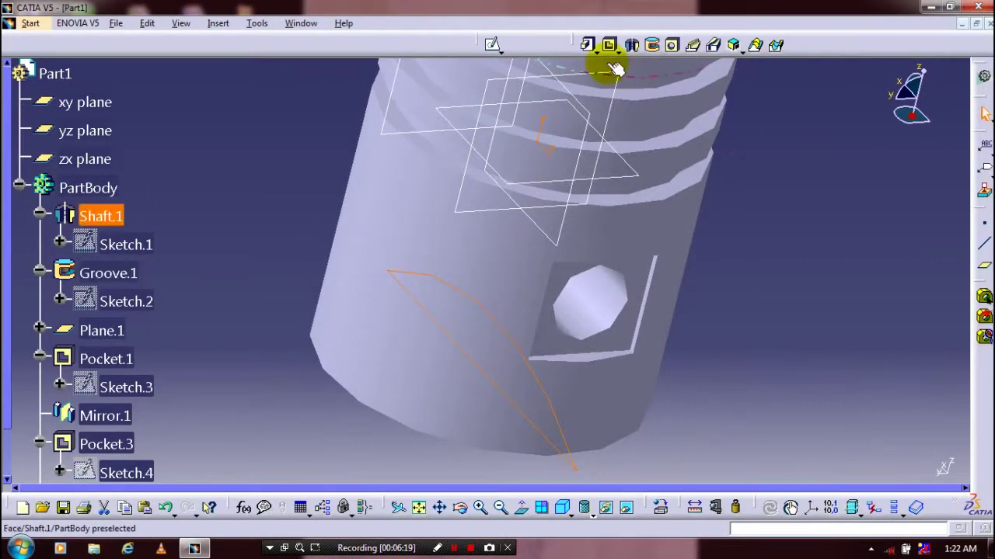
Cut the arc profile through the skirt as a Pocket with both the first and second limits set to Up to last.
{"action": "left_click", "coordinate": [610, 46]}
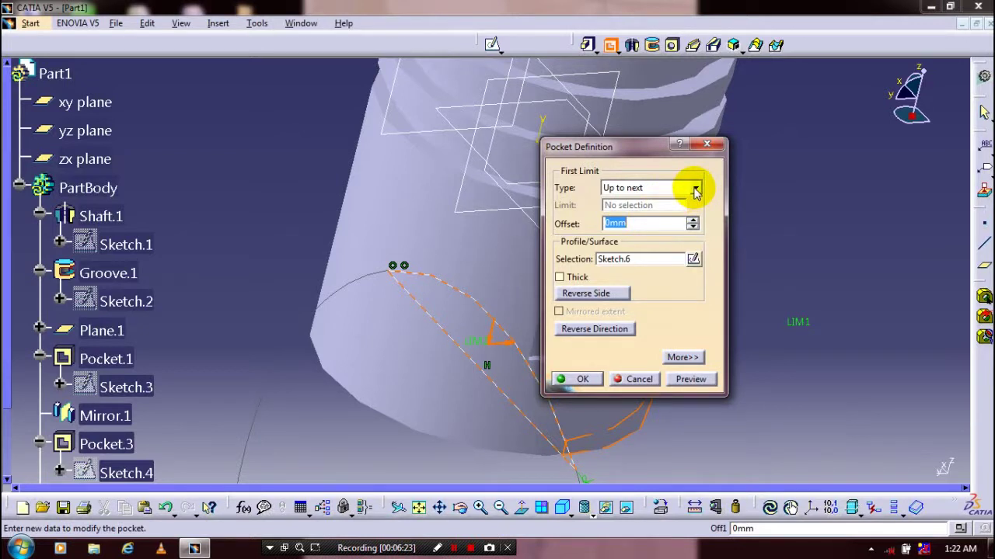
{"action": "left_click", "coordinate": [696, 189]}
{"action": "left_click", "coordinate": [645, 220]}
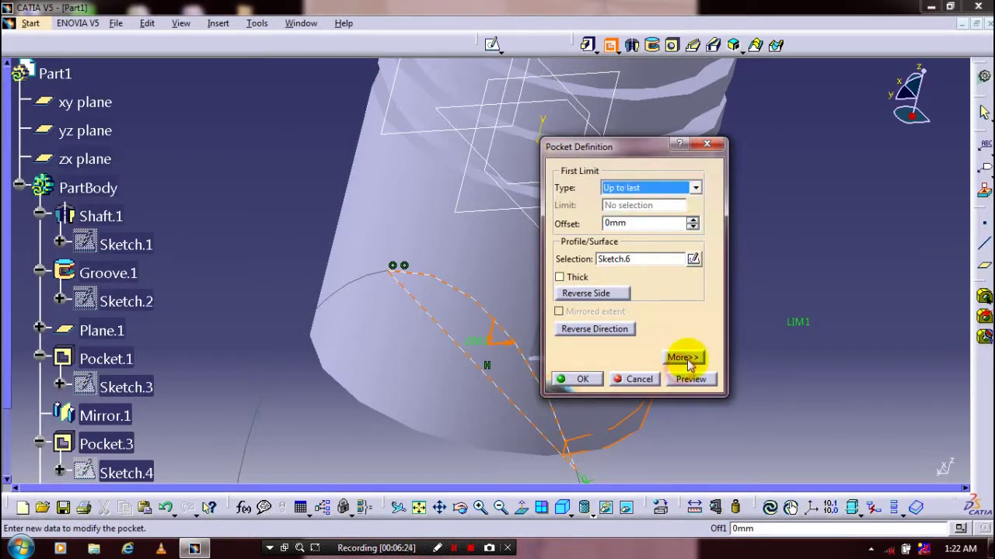
{"action": "left_click", "coordinate": [684, 359]}
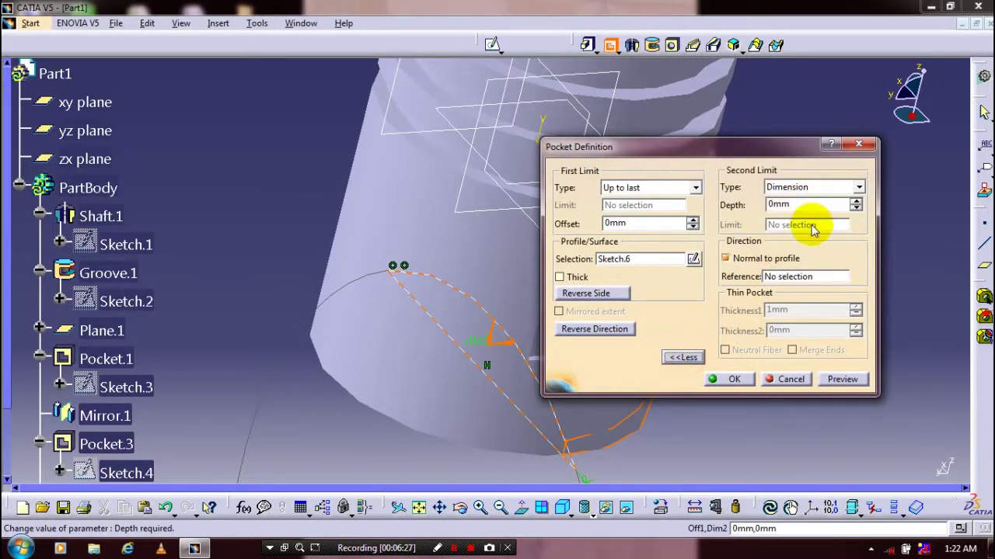
{"action": "left_click", "coordinate": [808, 187]}
{"action": "left_click", "coordinate": [803, 224]}
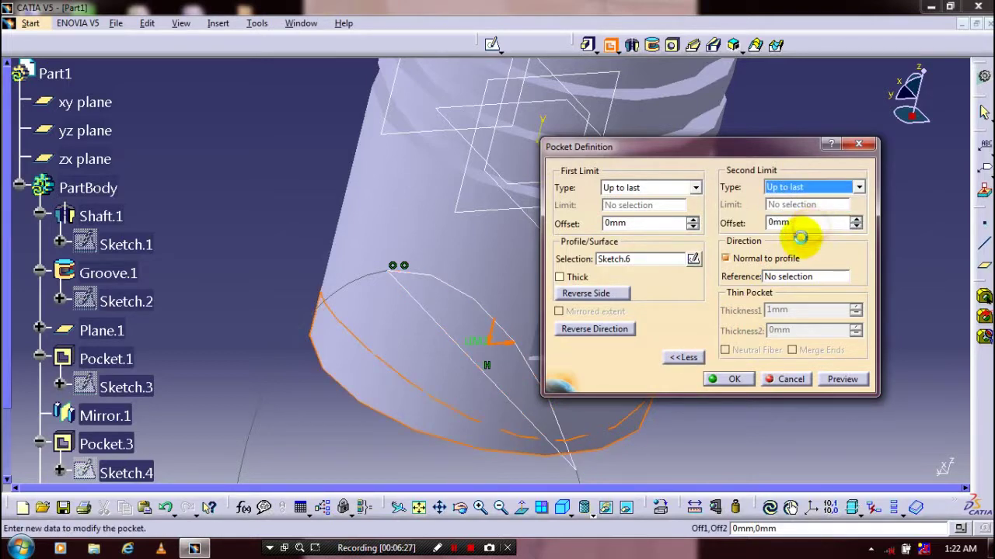
{"action": "left_click", "coordinate": [734, 380]}
Hide the xy, yz and zx reference planes.
{"action": "middle_click_drag", "start_coordinate": [746, 359], "coordinate": [588, 251]}
{"action": "left_click", "coordinate": [87, 156]}
{"action": "left_click", "coordinate": [91, 132], "text": "ctrl"}
{"action": "left_click", "coordinate": [87, 103], "text": "ctrl"}
{"action": "right_click", "coordinate": [101, 126]}
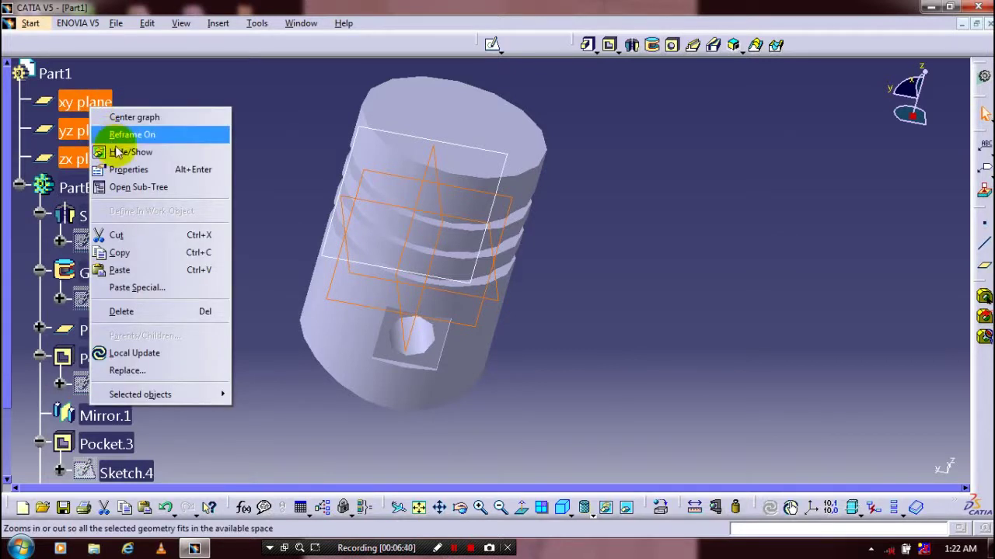
{"action": "left_click", "coordinate": [125, 149]}
Hide the offset plane that was used for the side pocket sketch.
{"action": "middle_click_drag", "start_coordinate": [256, 215], "coordinate": [272, 192]}
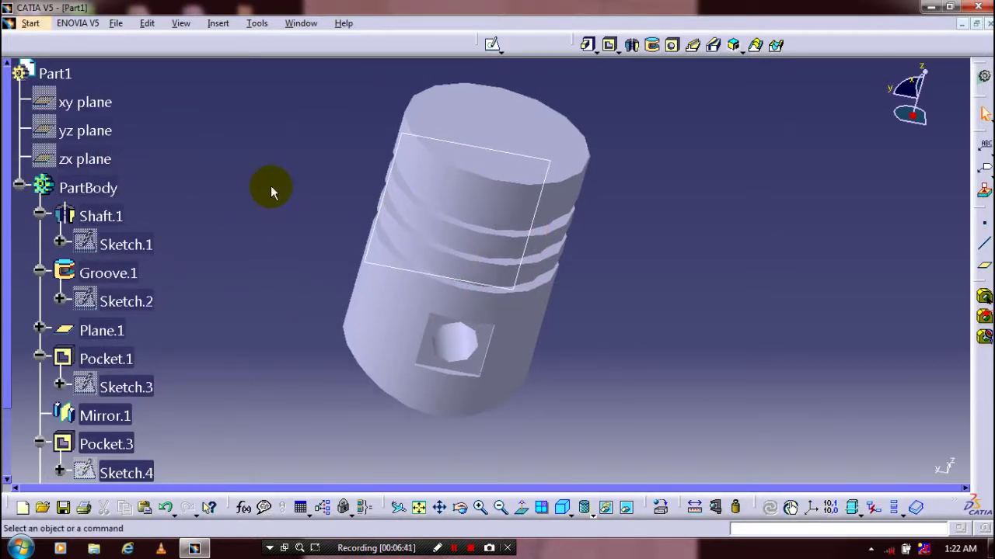
{"action": "left_click", "coordinate": [496, 151]}
{"action": "right_click", "coordinate": [484, 155]}
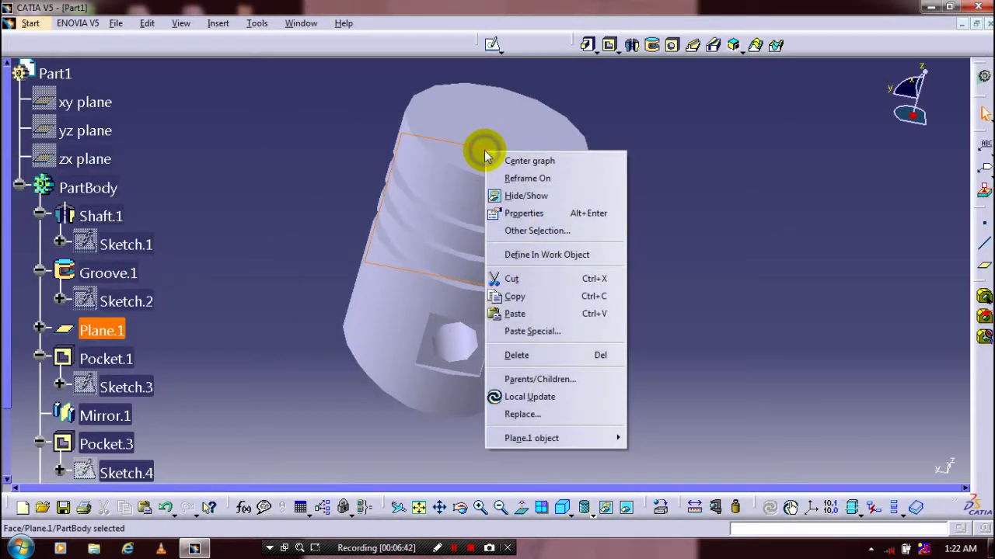
{"action": "left_click", "coordinate": [526, 195]}
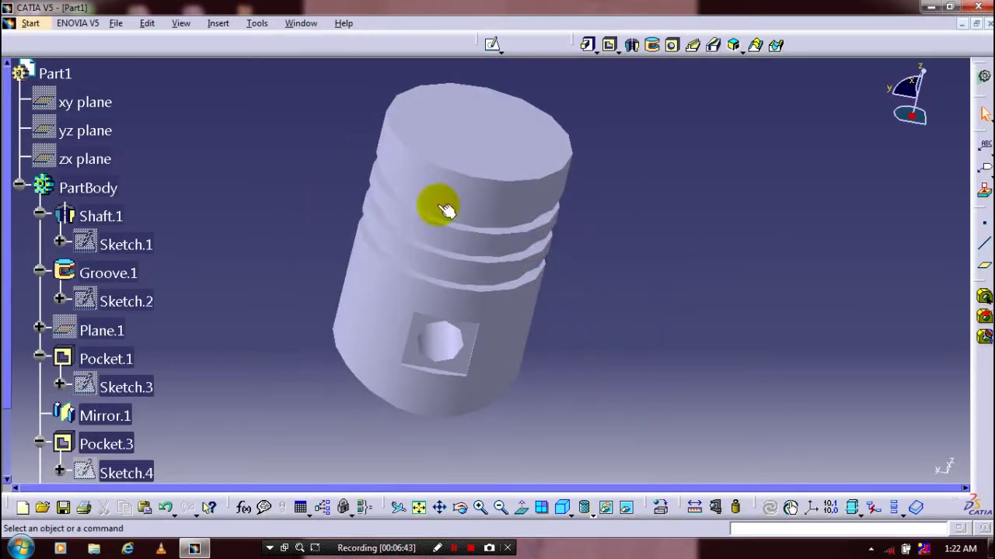
Apply an Auto Fillet to the current solid with a 1.2 mm fillet radius.
{"action": "left_click", "coordinate": [221, 24]}
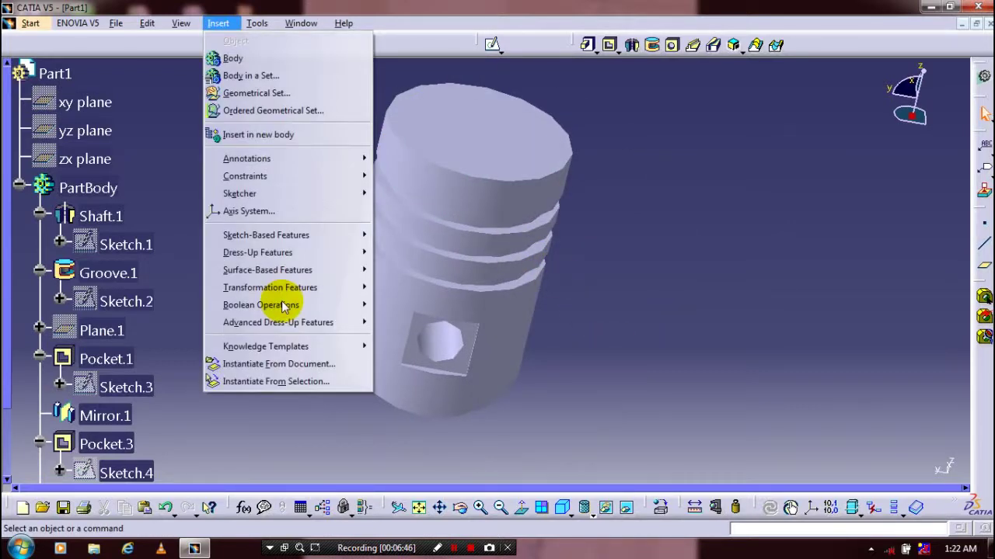
{"action": "mouse_move", "coordinate": [374, 324]}
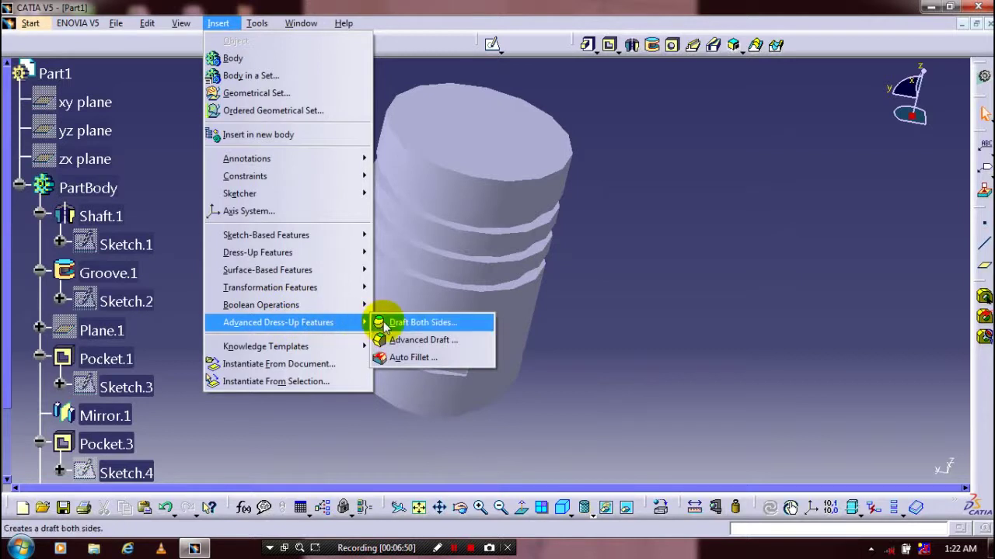
{"action": "left_click", "coordinate": [401, 362]}
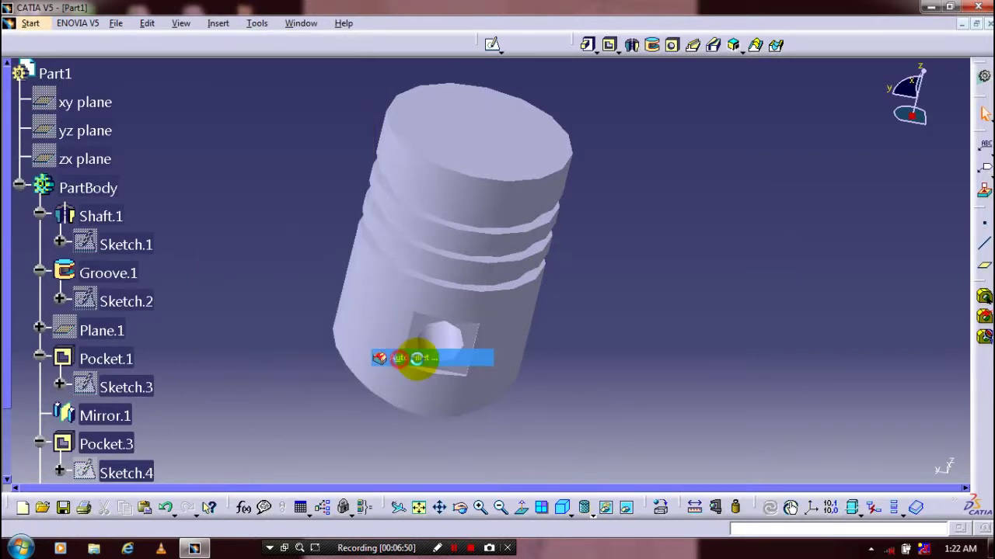
{"action": "type", "text": "1.2mm"}
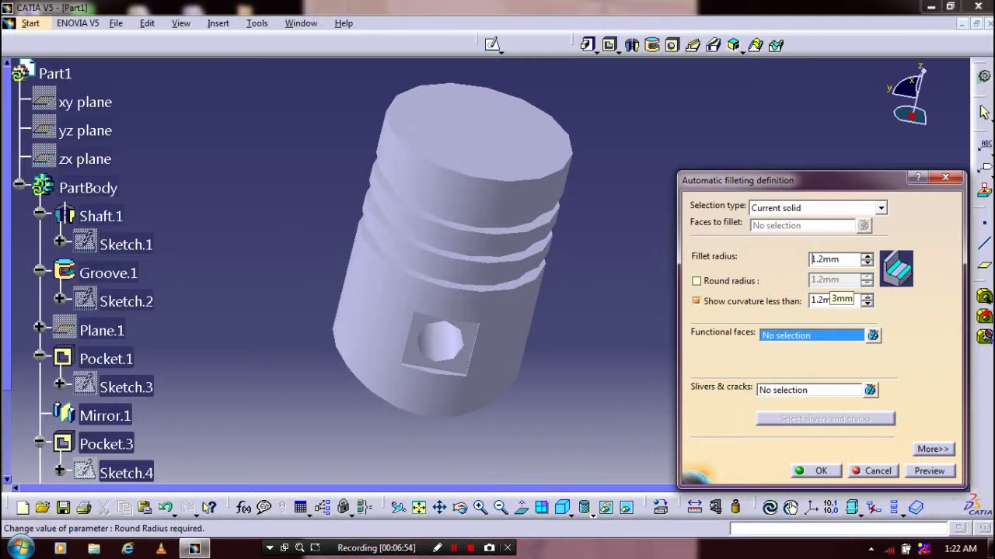
{"action": "left_click", "coordinate": [814, 471]}
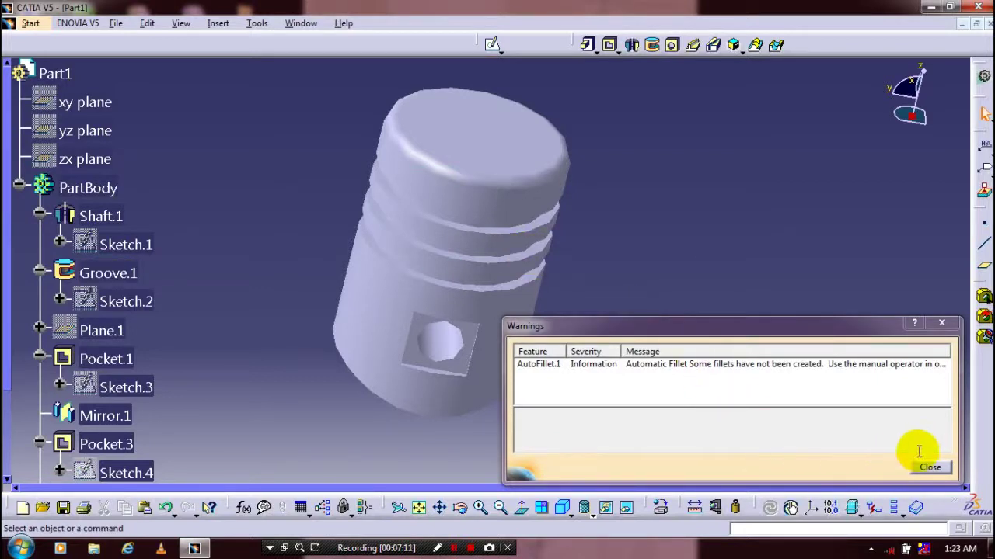
{"action": "left_click", "coordinate": [930, 467]}
Apply the Tungsten material from the Metal category of the default material catalog to the piston body.
{"action": "middle_click_drag", "start_coordinate": [657, 389], "coordinate": [448, 368]}
{"action": "middle_click", "coordinate": [603, 362]}
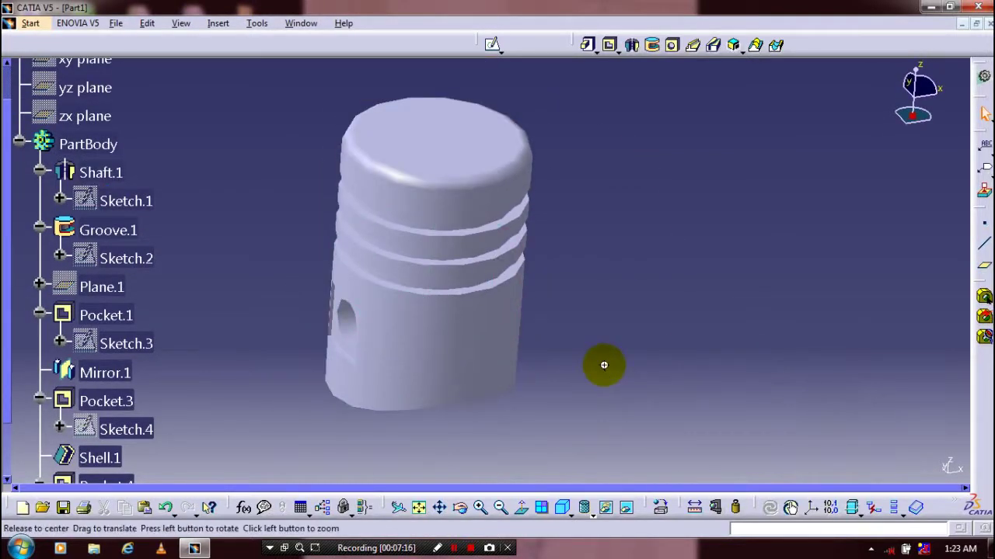
{"action": "left_click", "coordinate": [658, 507]}
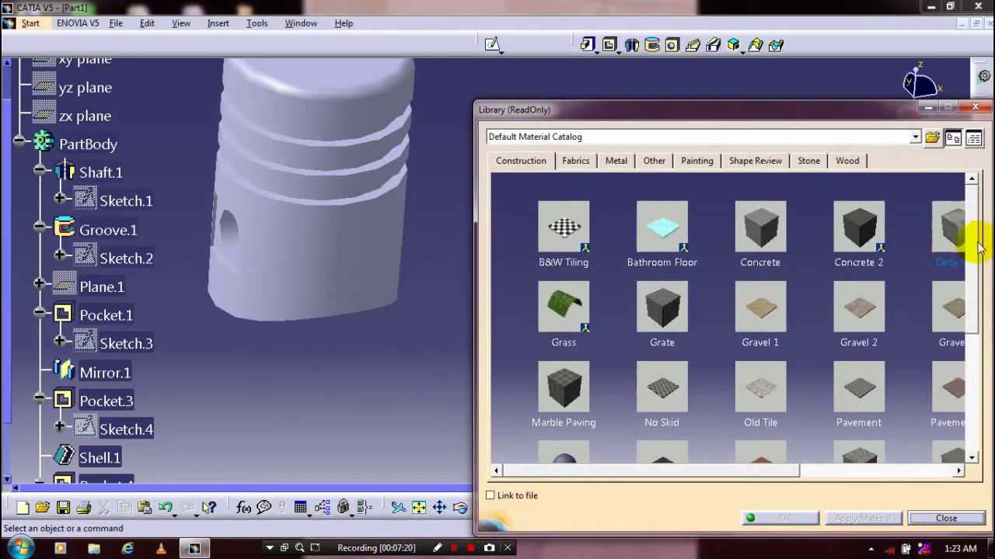
{"action": "scroll", "coordinate": [976, 329], "scroll_direction": "down", "scroll_amount": 5}
{"action": "left_click_drag", "start_coordinate": [978, 333], "coordinate": [971, 322]}
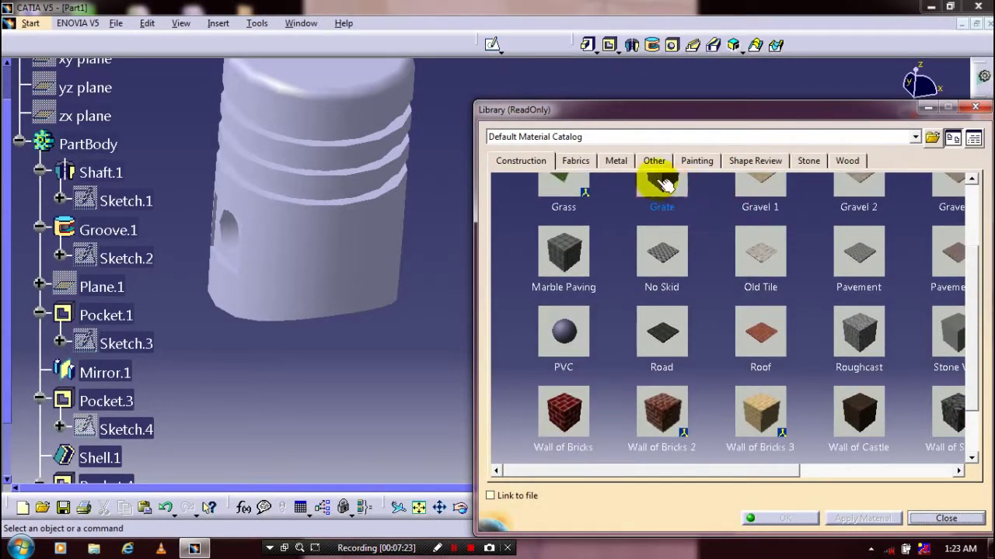
{"action": "left_click", "coordinate": [618, 163]}
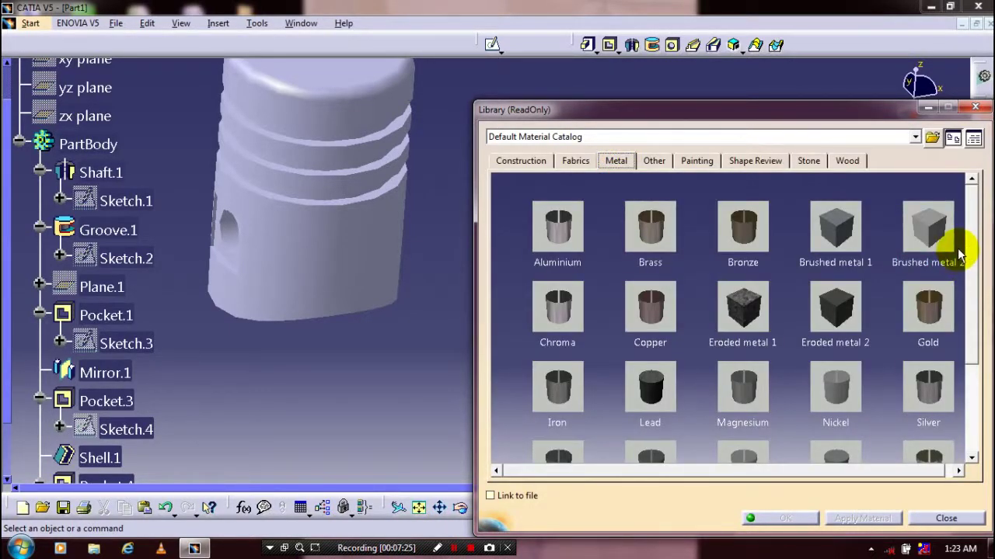
{"action": "scroll", "coordinate": [960, 257], "scroll_direction": "down", "scroll_amount": 3}
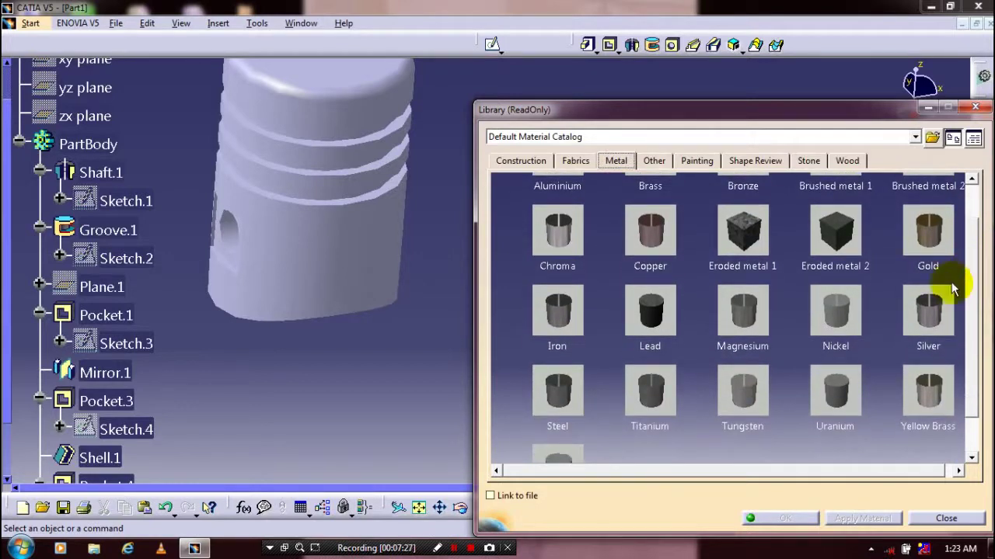
{"action": "left_click_drag", "start_coordinate": [742, 393], "coordinate": [376, 263]}
{"action": "left_click", "coordinate": [859, 519]}
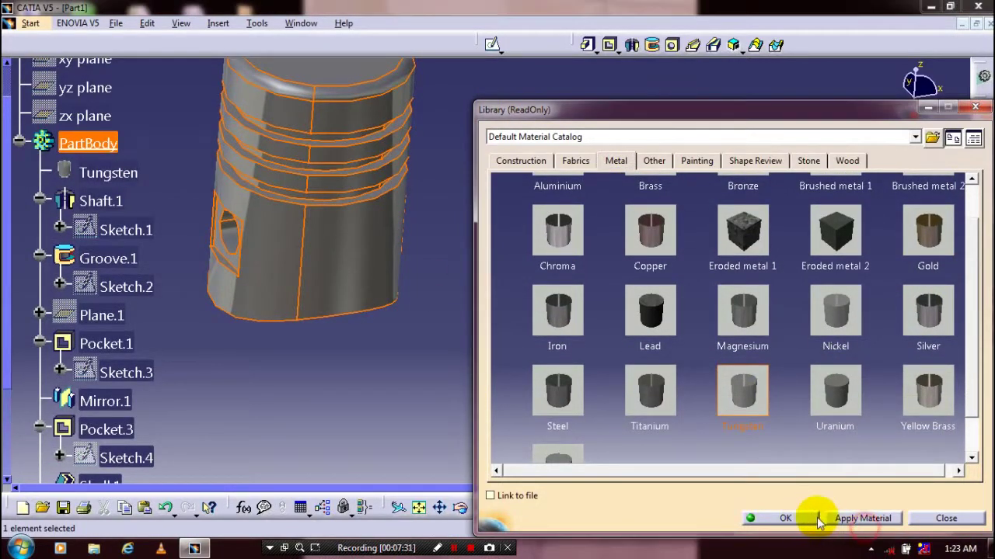
{"action": "left_click", "coordinate": [784, 518]}
{"action": "middle_click_drag", "start_coordinate": [592, 299], "coordinate": [650, 343]}
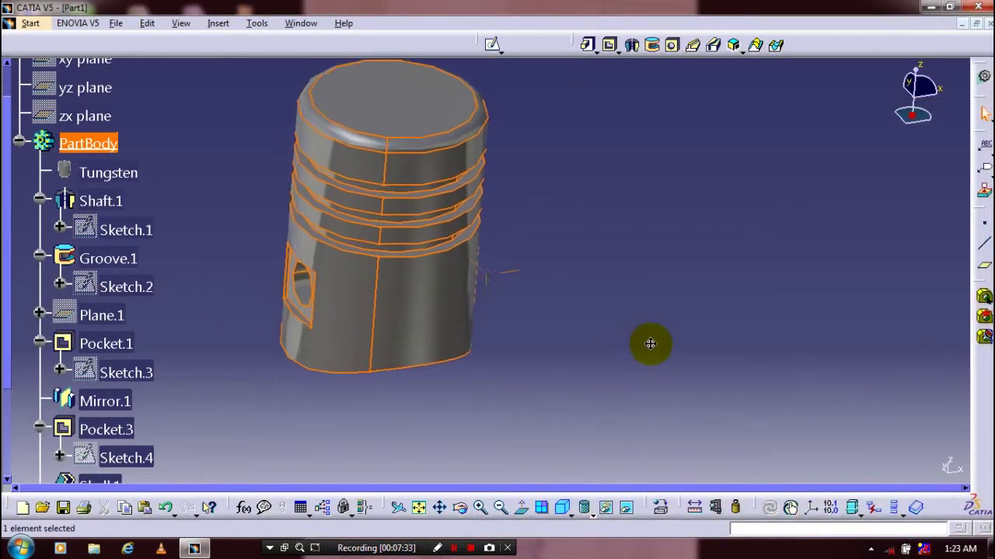
{"action": "left_click", "coordinate": [650, 343]}
{"action": "middle_click_drag", "start_coordinate": [237, 237], "coordinate": [599, 300]}
{"action": "middle_click_drag", "start_coordinate": [453, 287], "coordinate": [588, 373]}
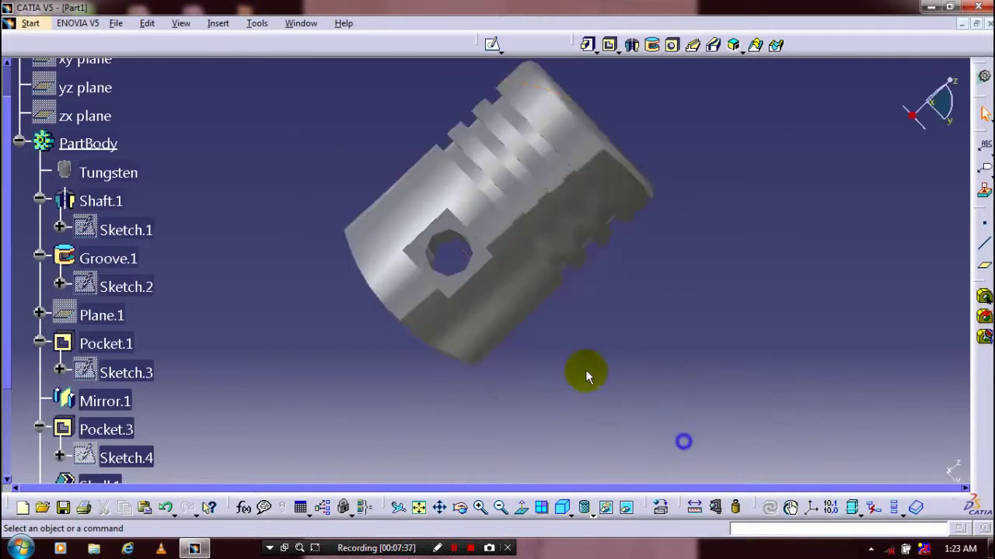
{"action": "middle_click_drag", "start_coordinate": [440, 282], "coordinate": [536, 303]}
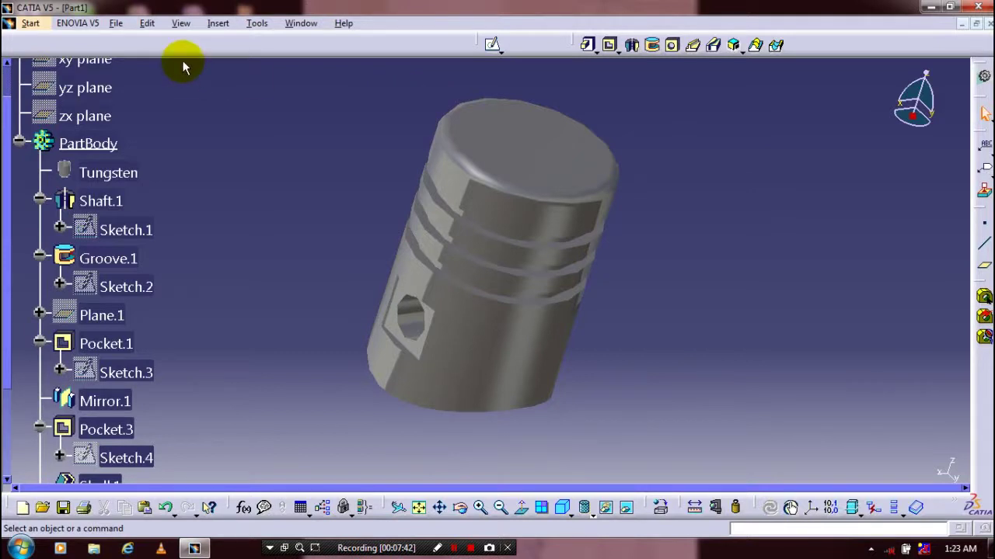
Save the part as the CATPart file Part1 in the "engine ass" folder on the Desktop.
{"action": "left_click", "coordinate": [115, 23]}
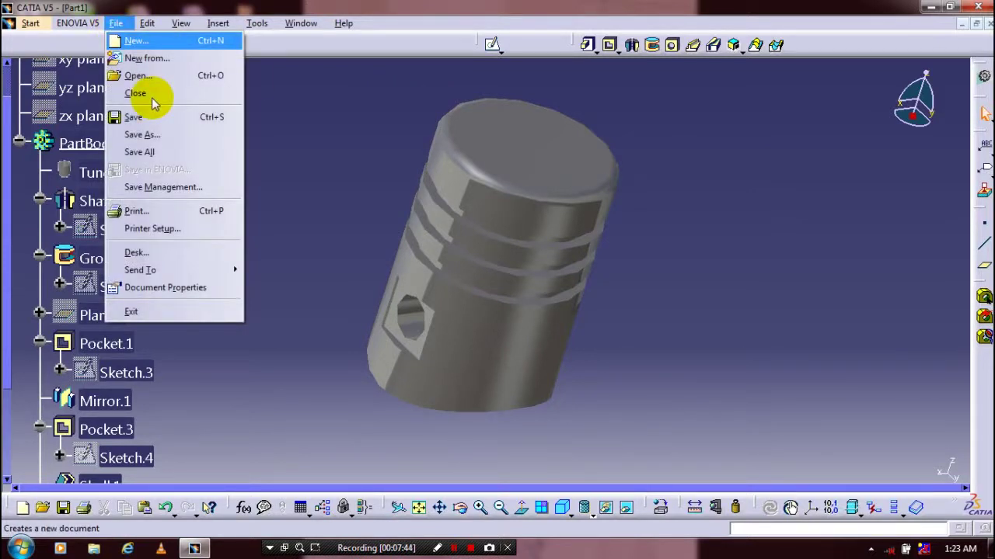
{"action": "left_click", "coordinate": [142, 135]}
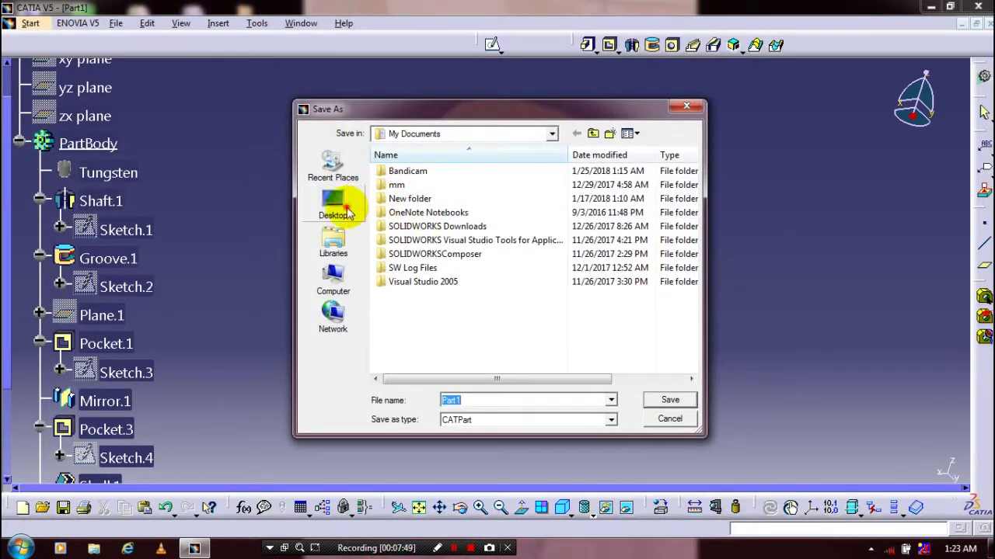
{"action": "left_click", "coordinate": [348, 212]}
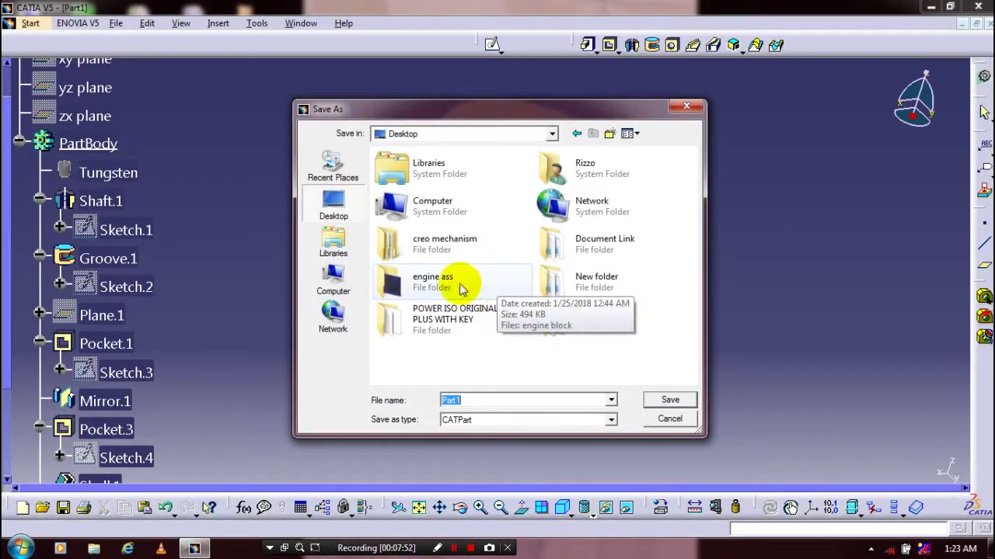
{"action": "left_click", "coordinate": [461, 286]}
{"action": "left_click", "coordinate": [670, 401]}
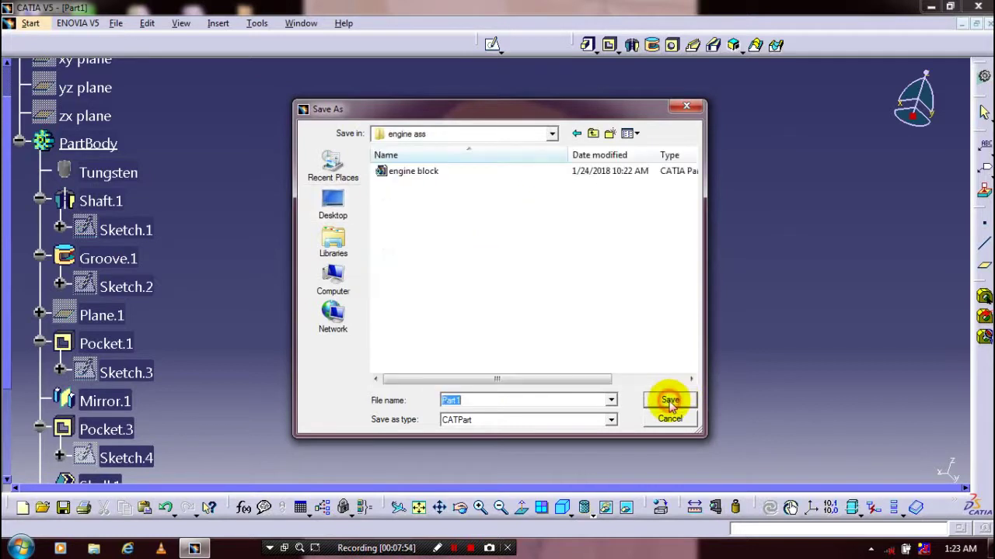